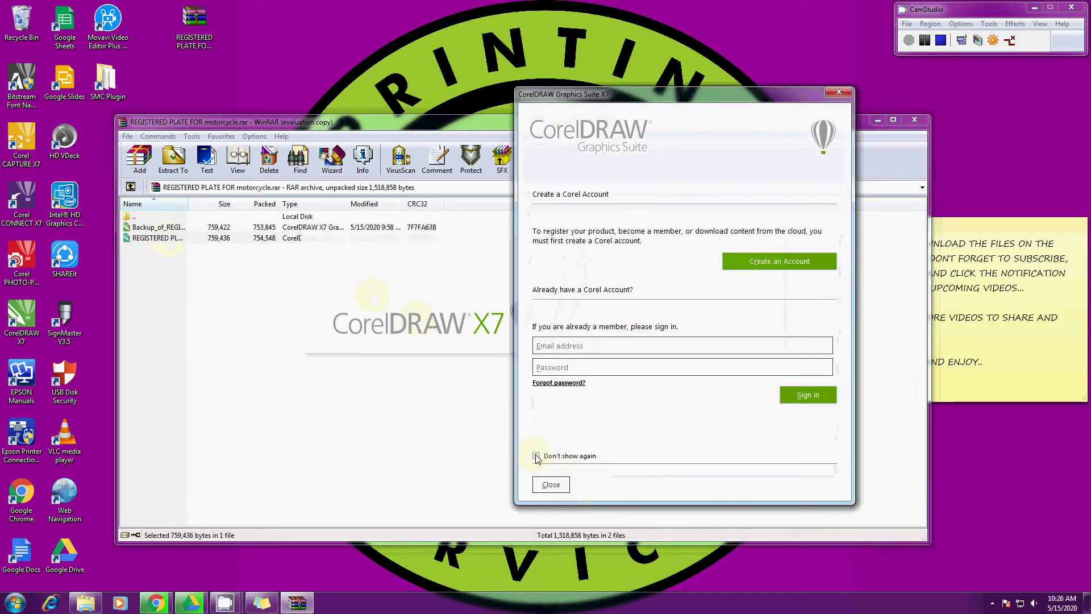
- Dismiss the Corel account sign-in window and look through the plate file's pages from SUZUKI to Page 6, returning to HONDA
{"action": "left_click", "coordinate": [551, 485]}
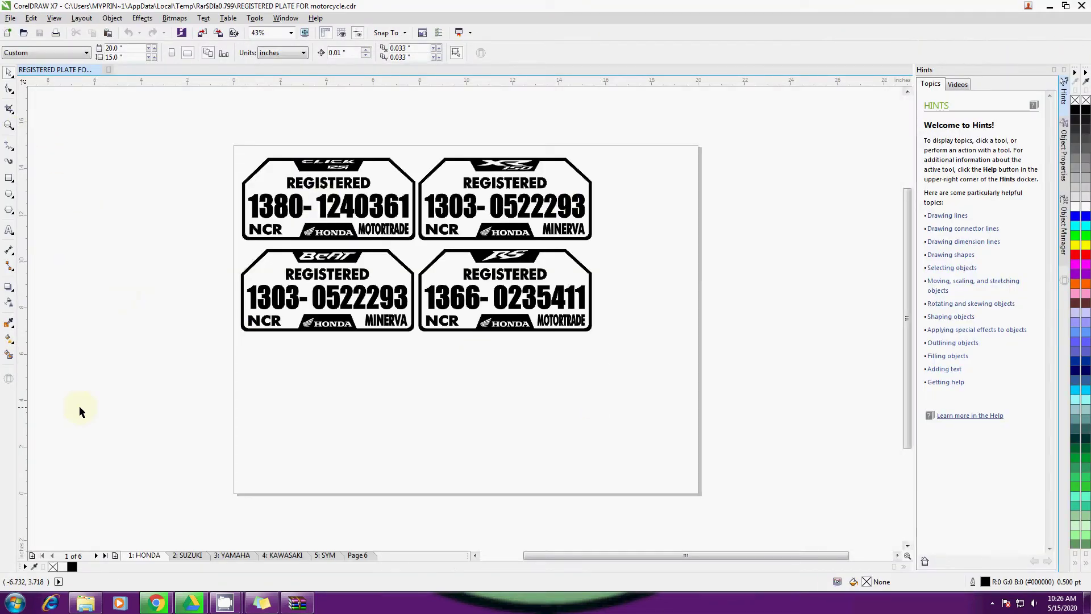
{"action": "left_click", "coordinate": [190, 556]}
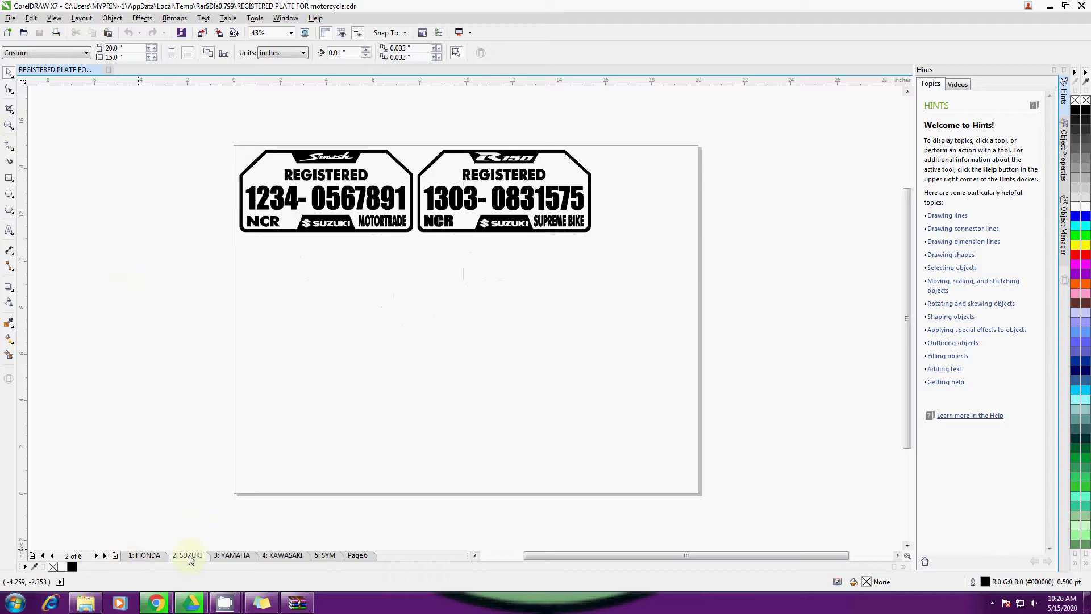
{"action": "left_click", "coordinate": [239, 556]}
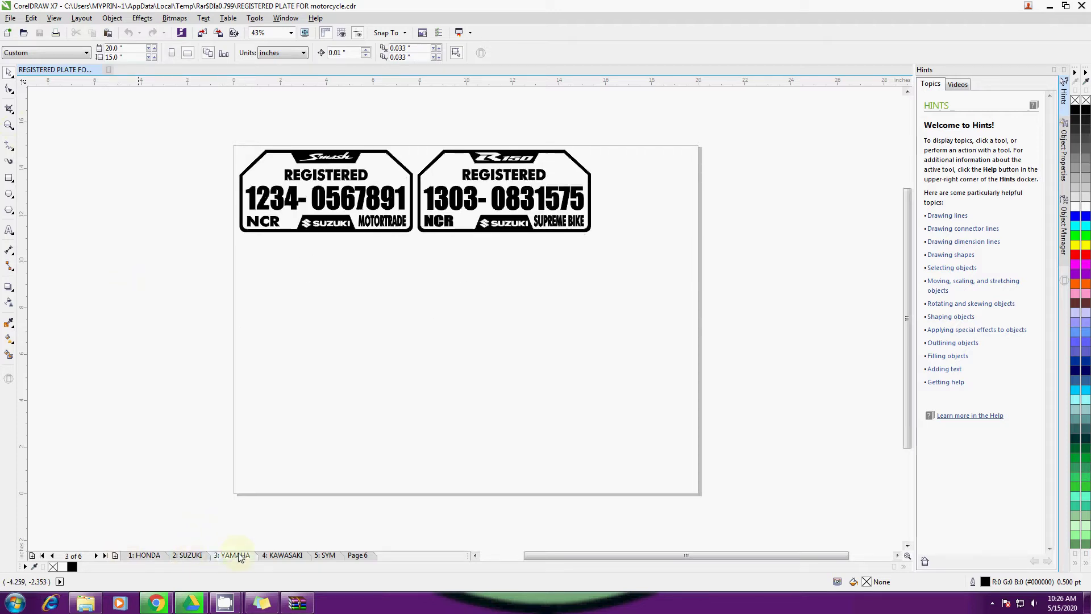
{"action": "left_click", "coordinate": [284, 556]}
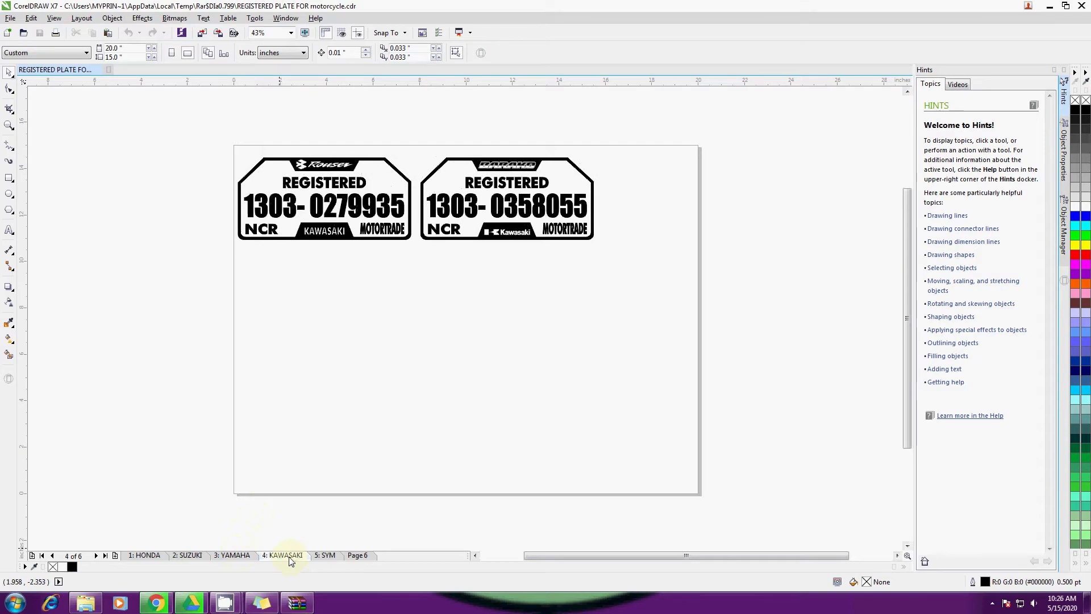
{"action": "left_click", "coordinate": [327, 556]}
{"action": "left_click", "coordinate": [364, 557]}
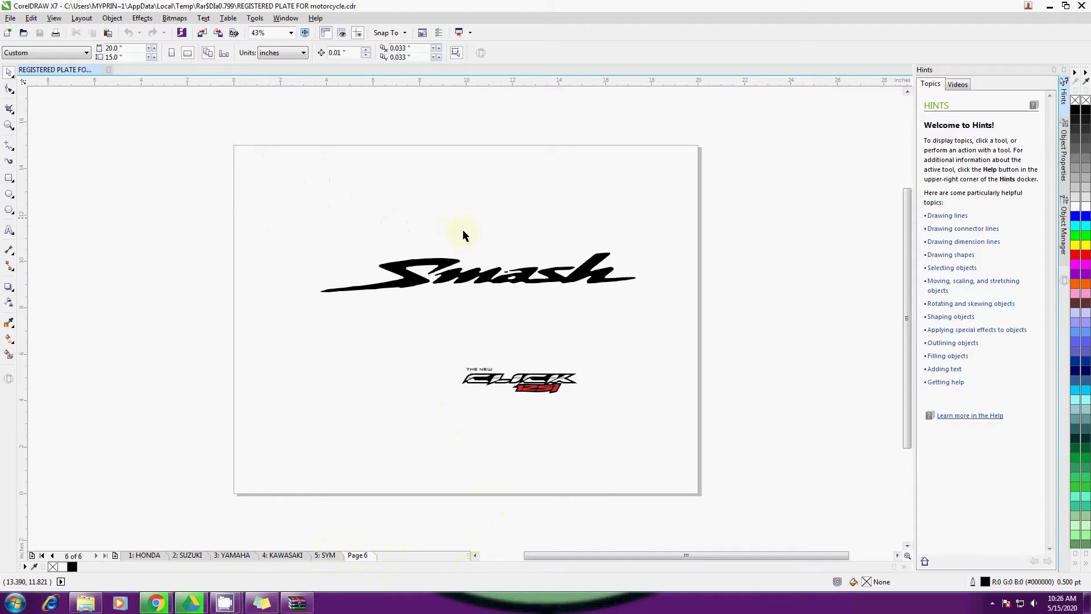
{"action": "left_click", "coordinate": [144, 555]}
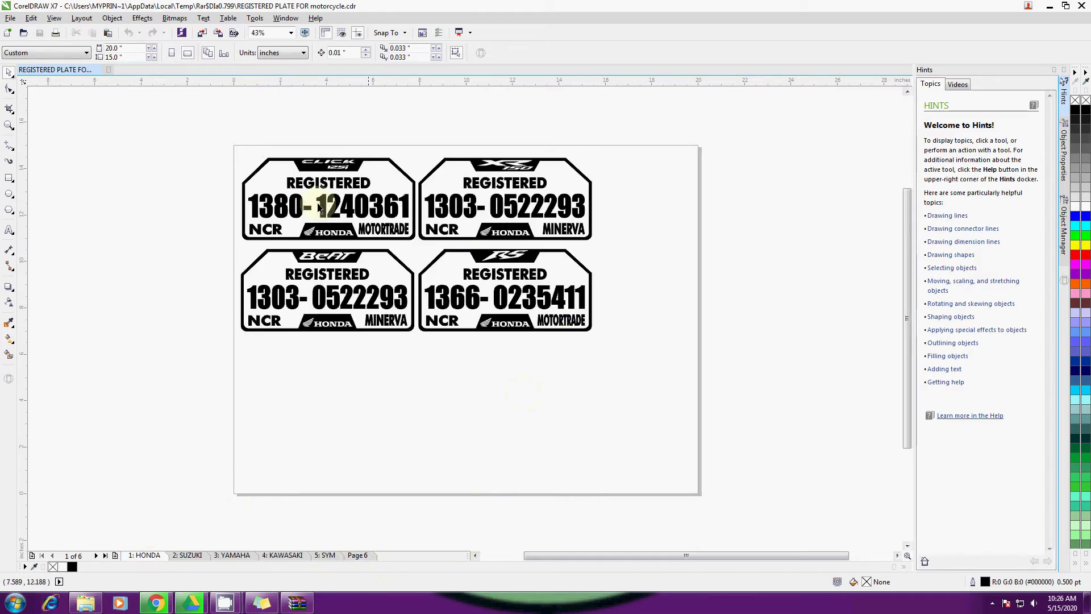
- Zoom in on the HONDA plates and examine the plate designs on the SUZUKI, YAMAHA, KAWASAKI and SYM pages at that magnification
{"action": "left_click", "coordinate": [9, 125]}
{"action": "left_click_drag", "start_coordinate": [134, 122], "coordinate": [661, 377]}
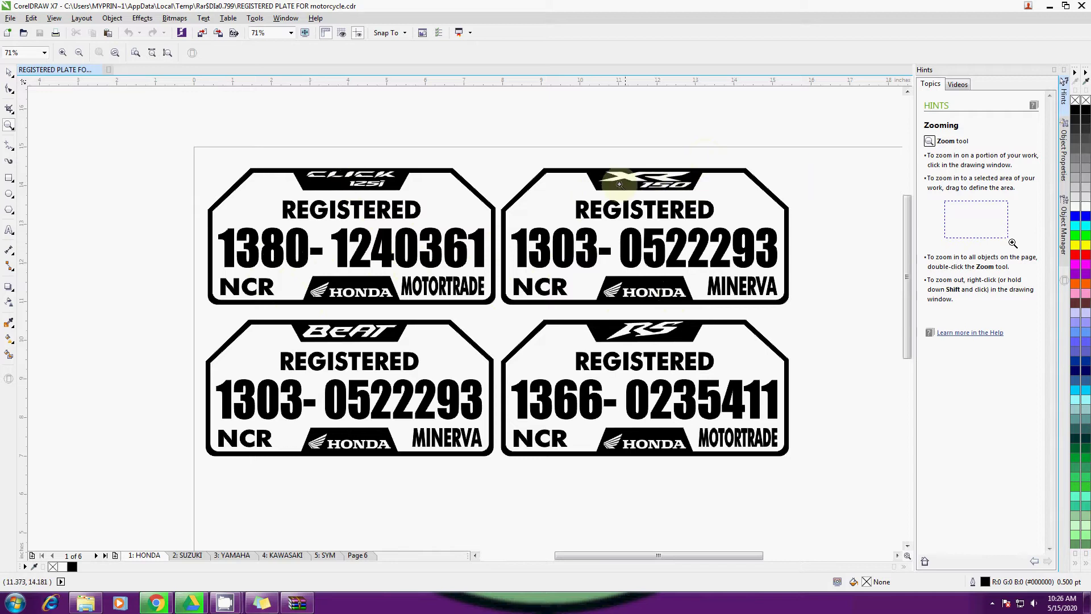
{"action": "left_click", "coordinate": [187, 555]}
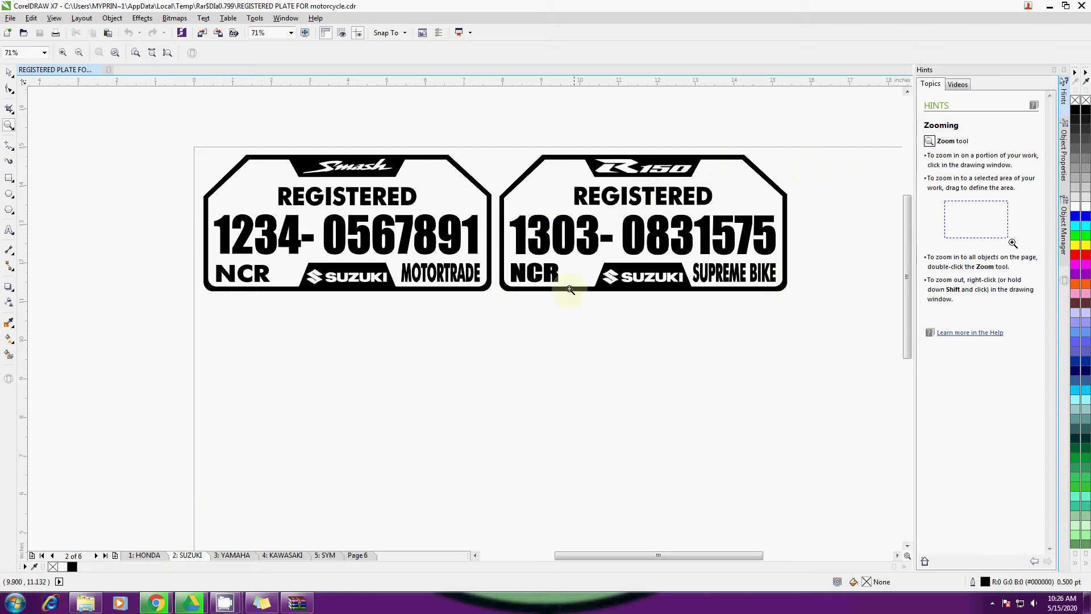
{"action": "left_click", "coordinate": [231, 556]}
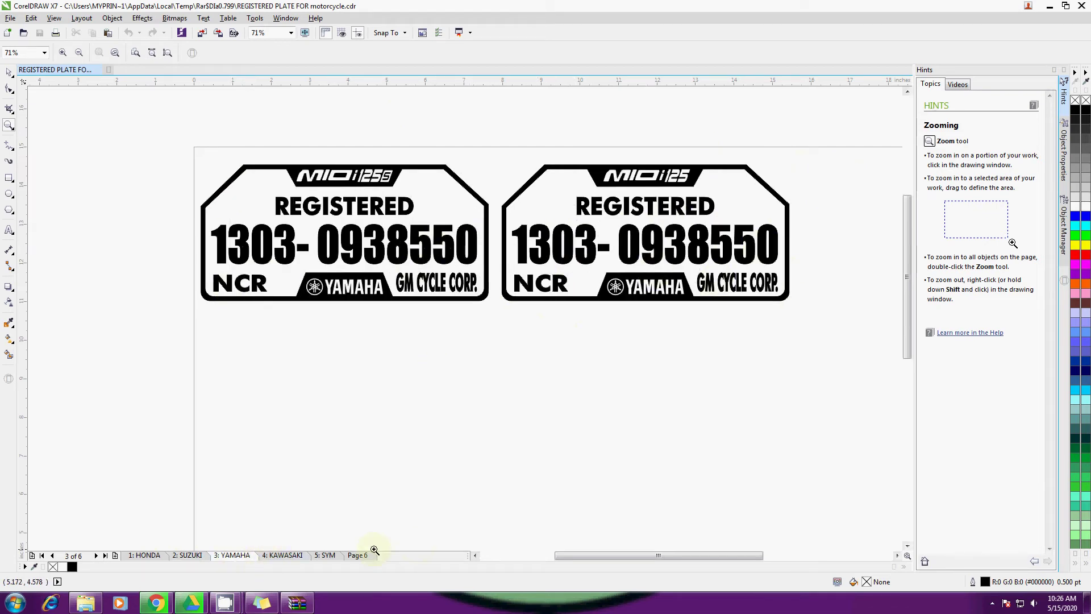
{"action": "left_click", "coordinate": [287, 556]}
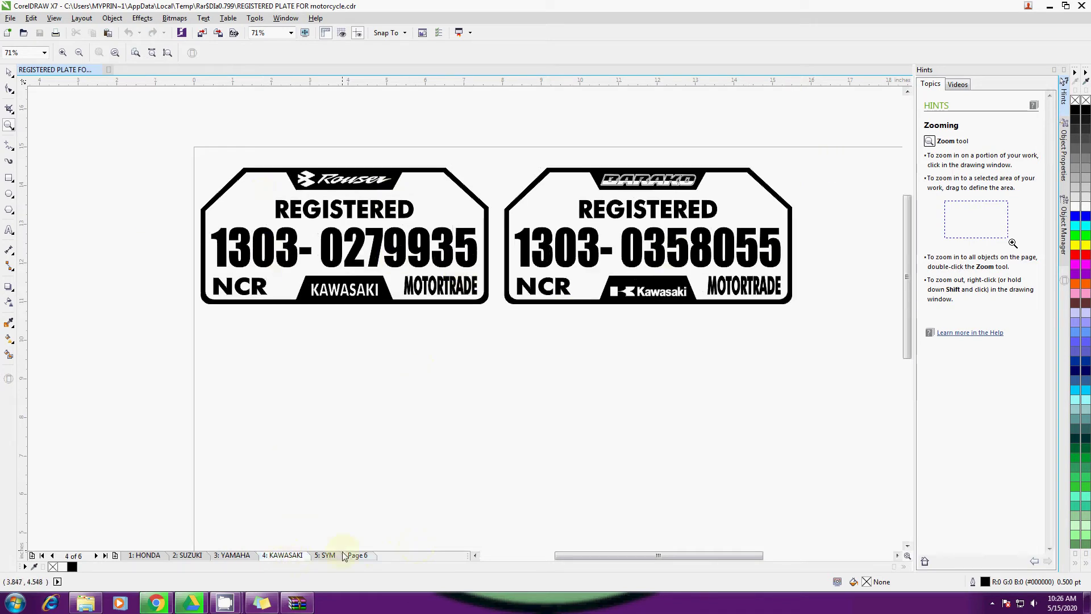
{"action": "left_click", "coordinate": [325, 556]}
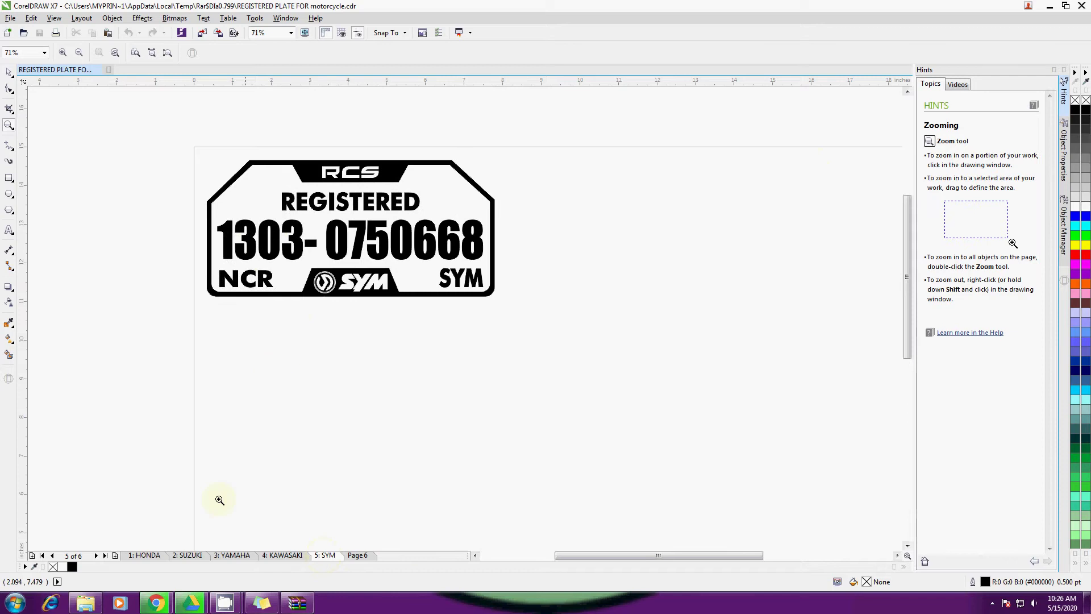
{"action": "left_click", "coordinate": [144, 556]}
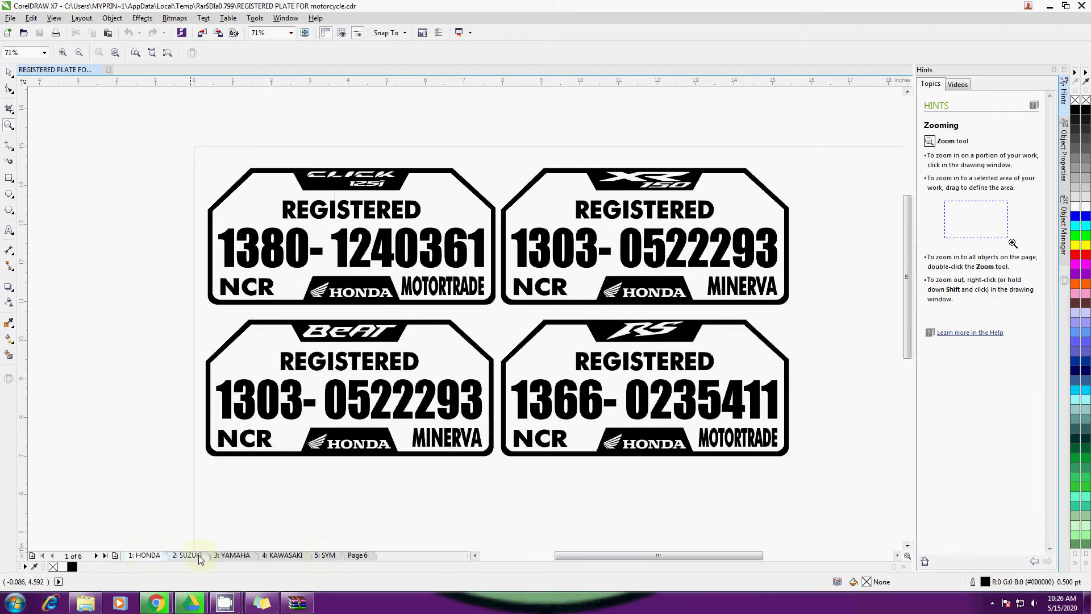
{"action": "left_click", "coordinate": [199, 556]}
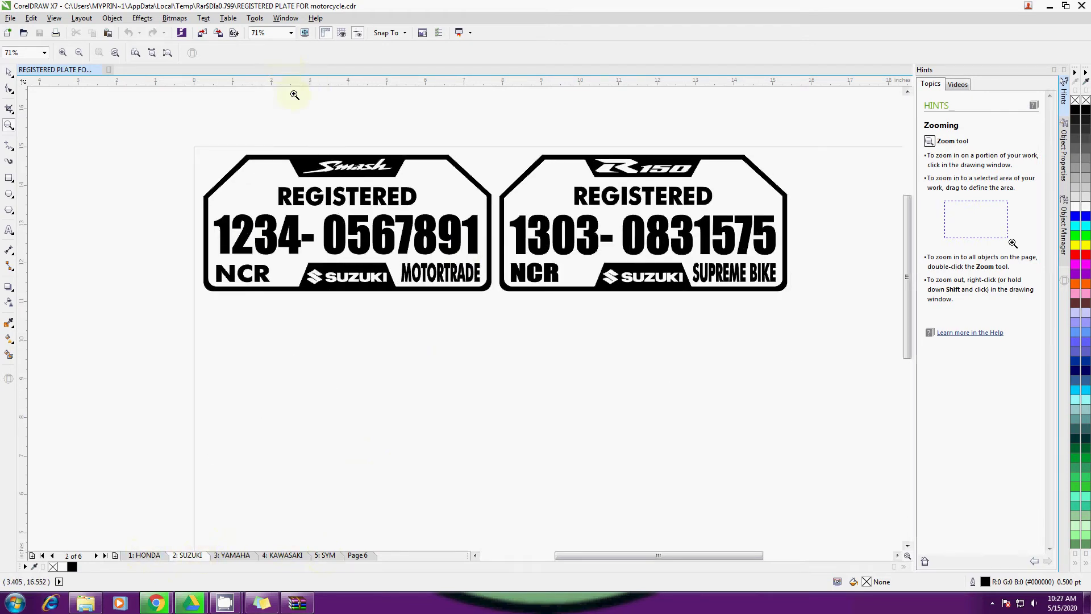
{"action": "left_click", "coordinate": [9, 72]}
{"action": "left_click", "coordinate": [341, 166]}
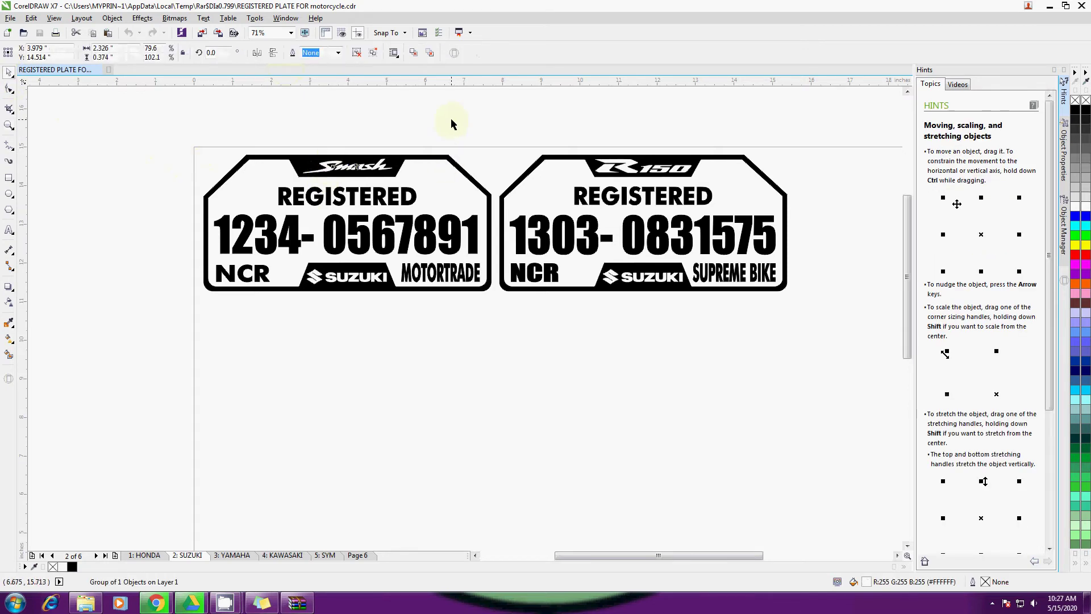
{"action": "left_click", "coordinate": [380, 233]}
{"action": "double_click", "coordinate": [291, 235]}
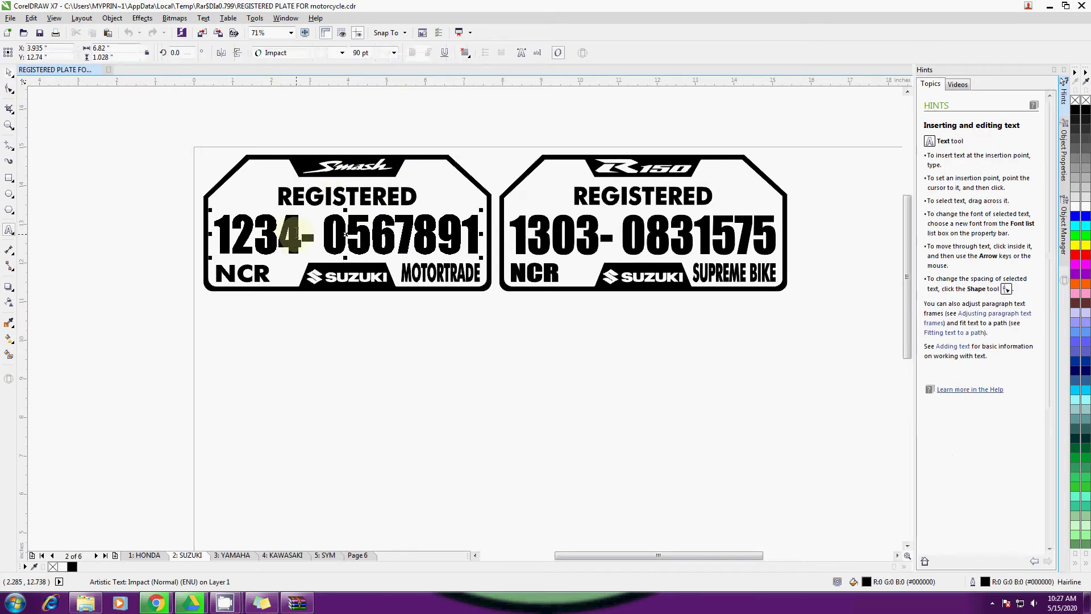
{"action": "left_click_drag", "start_coordinate": [300, 233], "coordinate": [216, 234]}
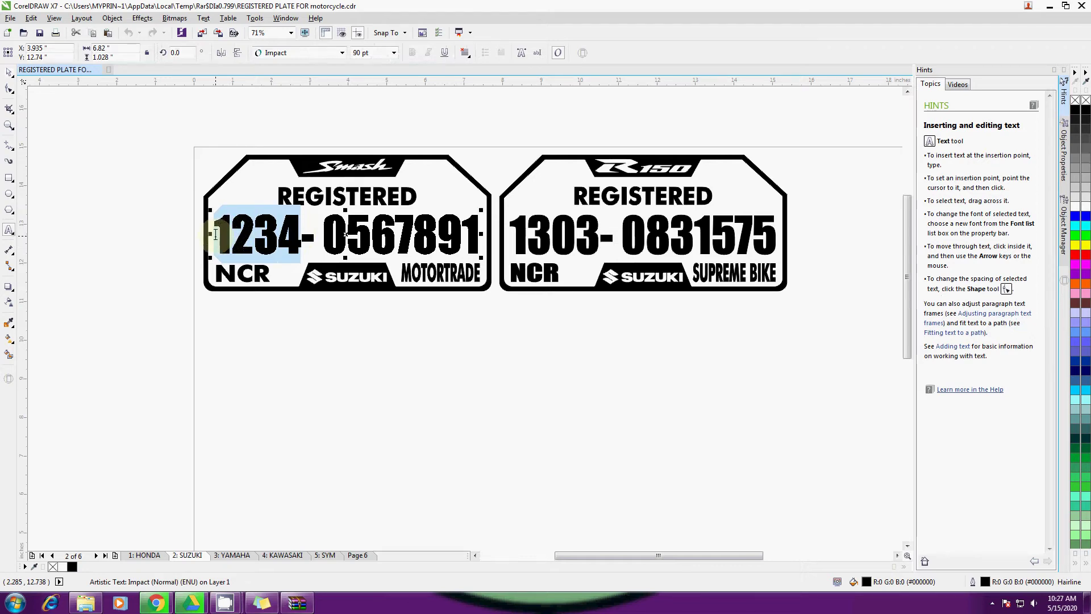
{"action": "type", "text": "4567"}
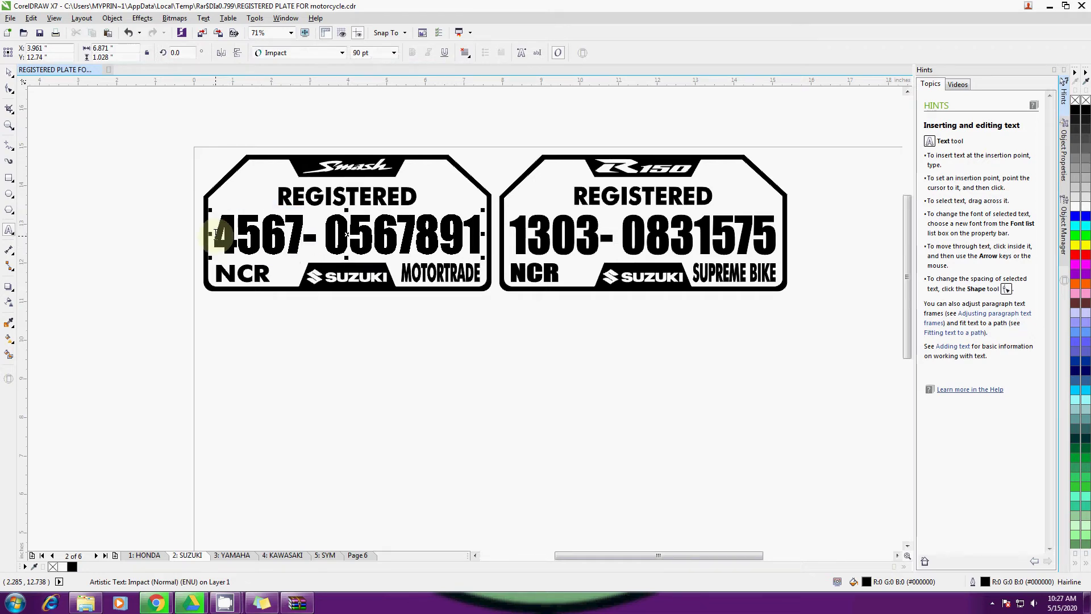
{"action": "left_click_drag", "start_coordinate": [348, 227], "coordinate": [493, 221]}
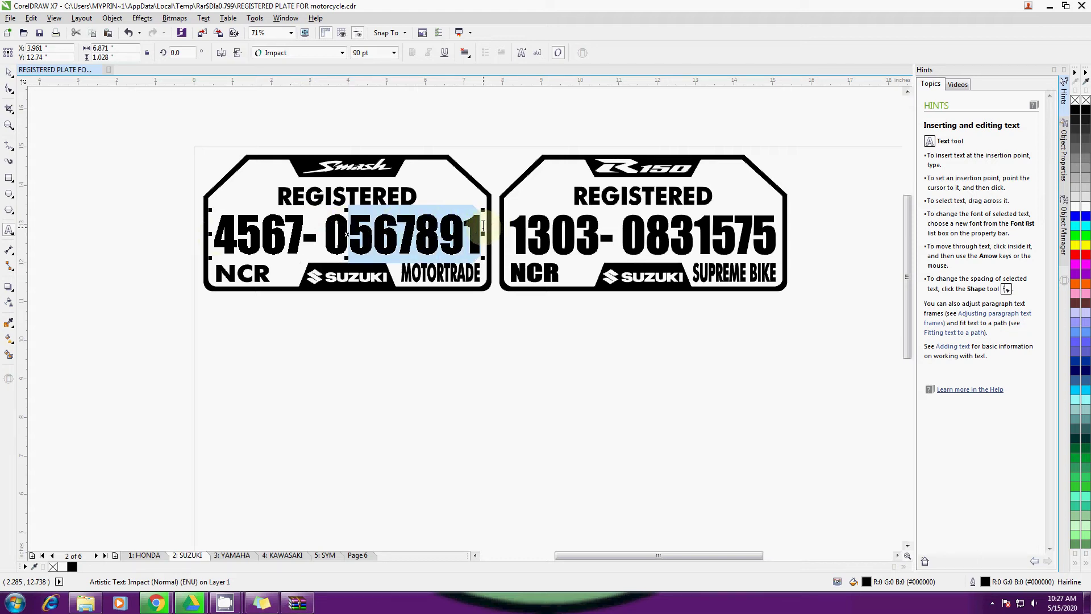
{"action": "type", "text": "675"}
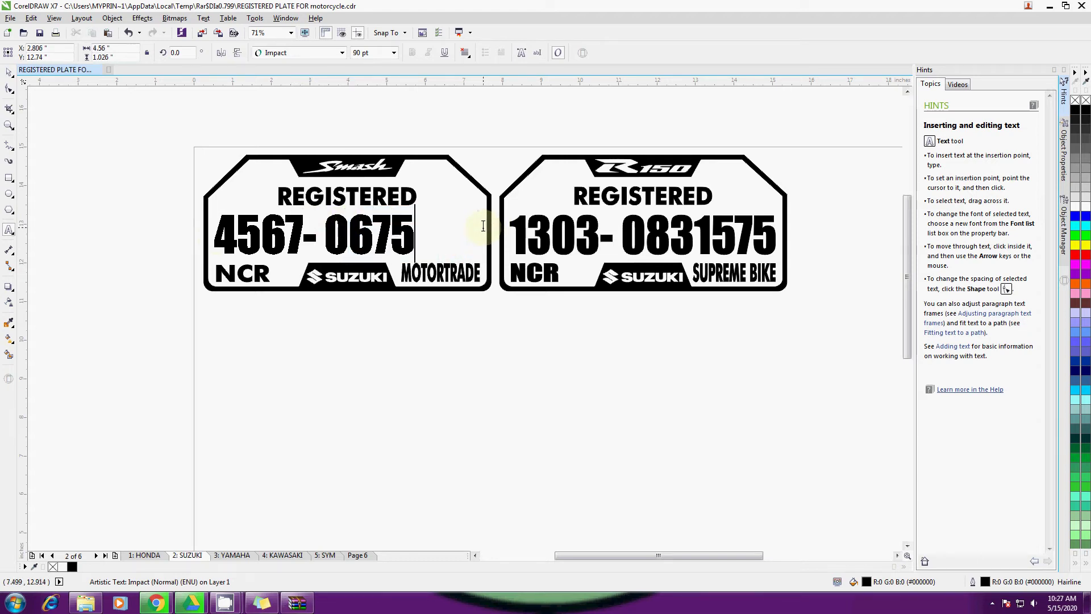
{"action": "type", "text": "897"}
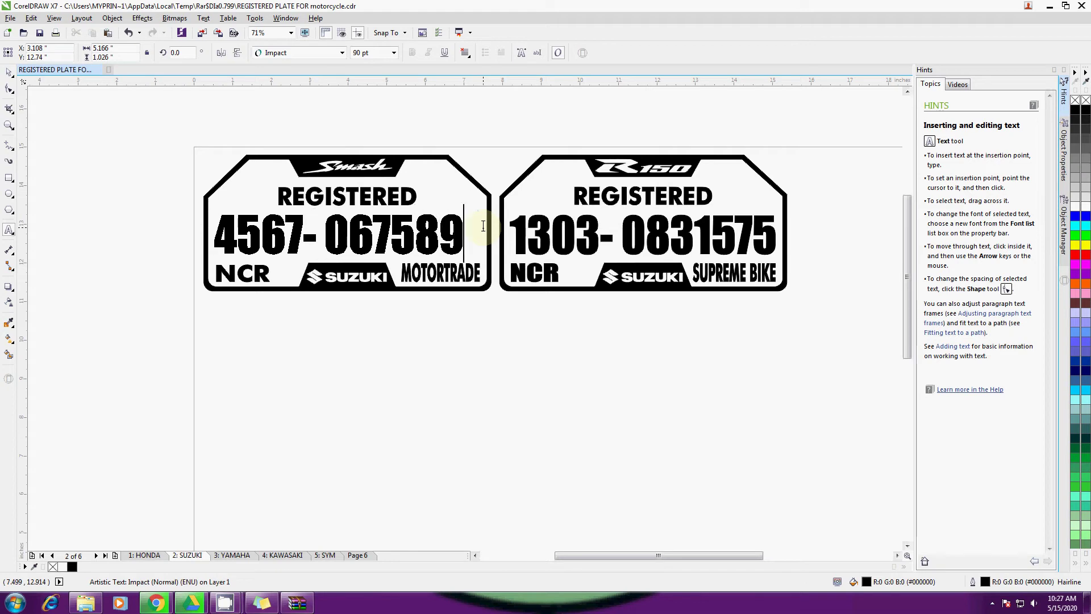
{"action": "left_click", "coordinate": [9, 72]}
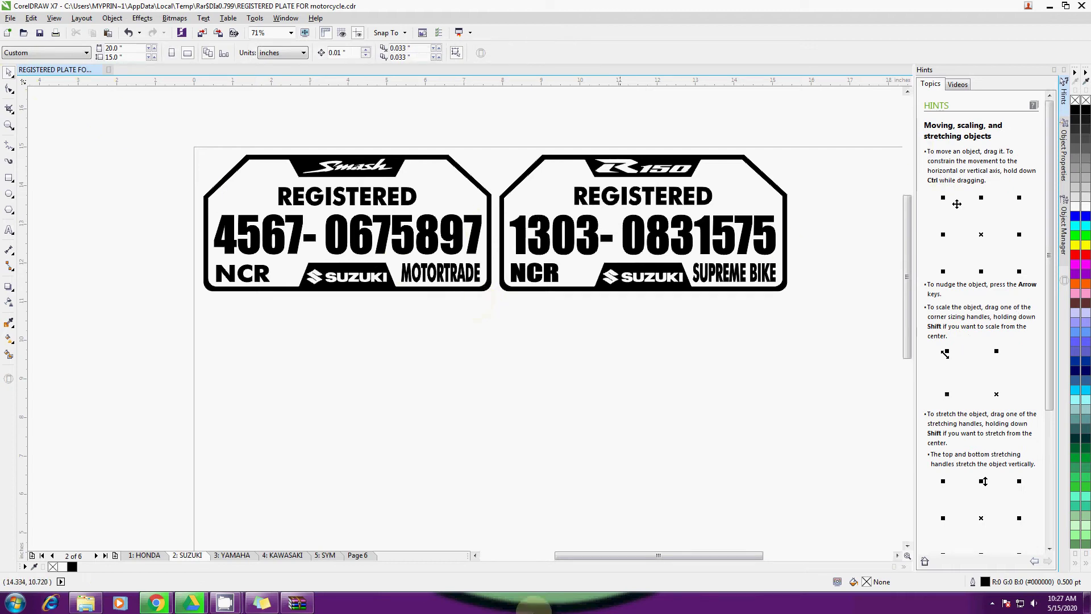
{"action": "left_click", "coordinate": [297, 603]}
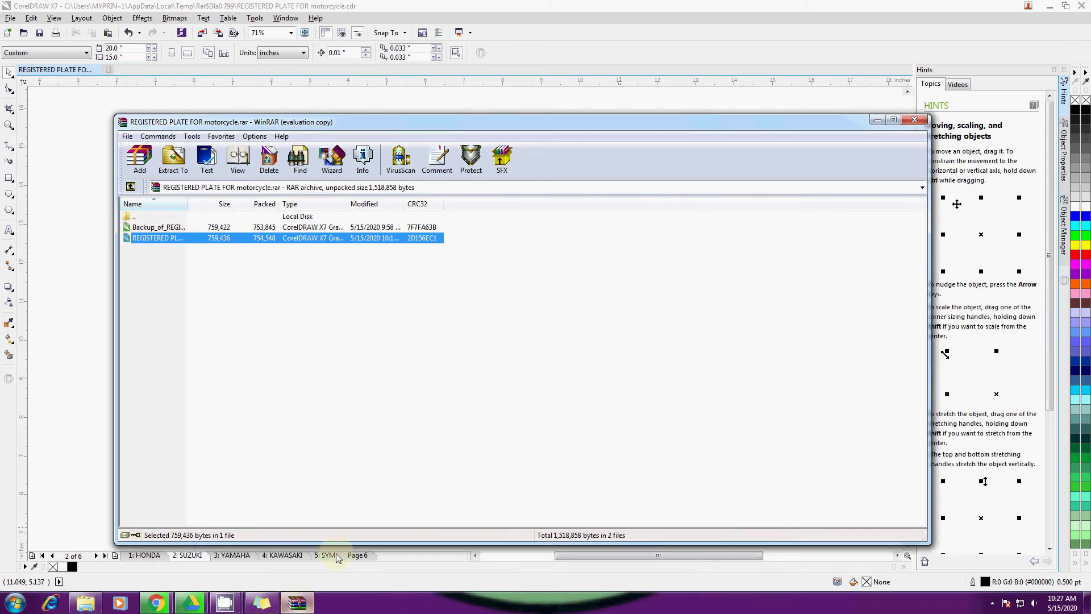
{"action": "left_click", "coordinate": [226, 602]}
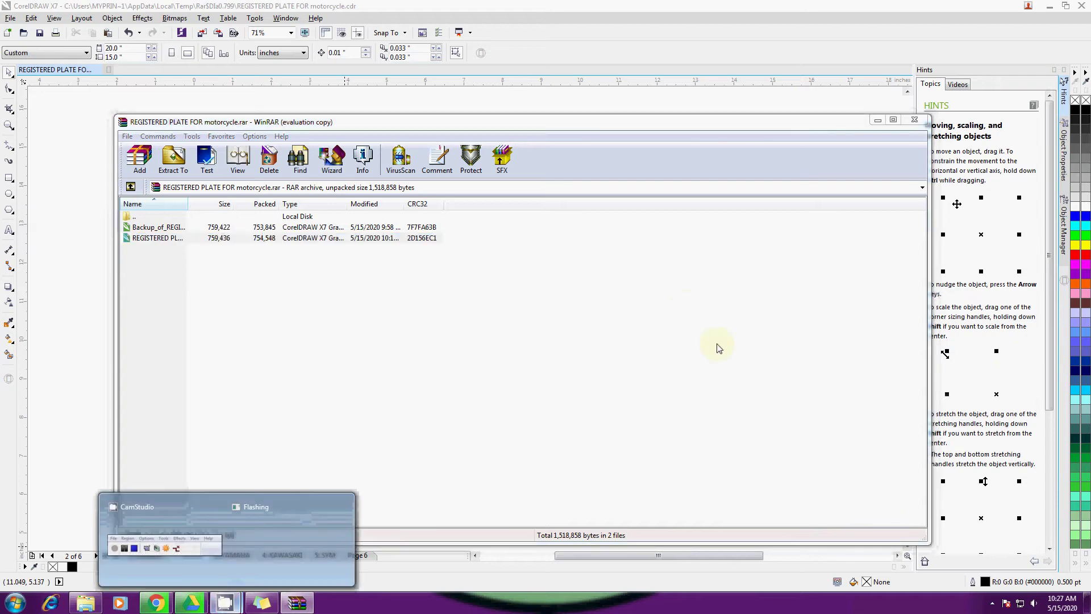
{"action": "left_click", "coordinate": [193, 525]}
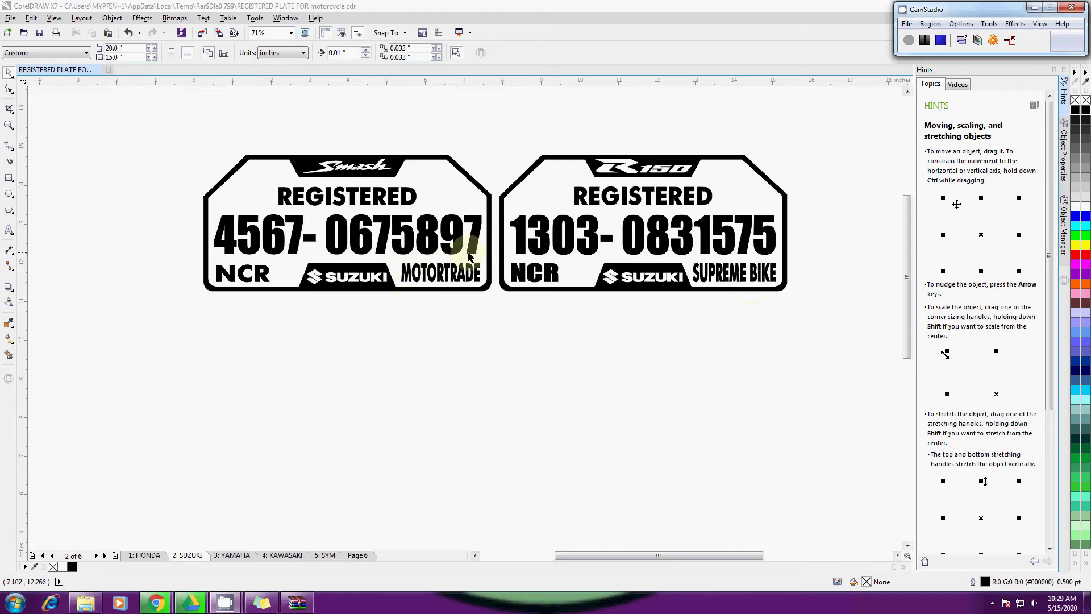
- Replace the dealer name MOTORTRADE on the Smash plate with SKYGO and widen the text to fill the space beside the SUZUKI logo
{"action": "left_click", "coordinate": [469, 257]}
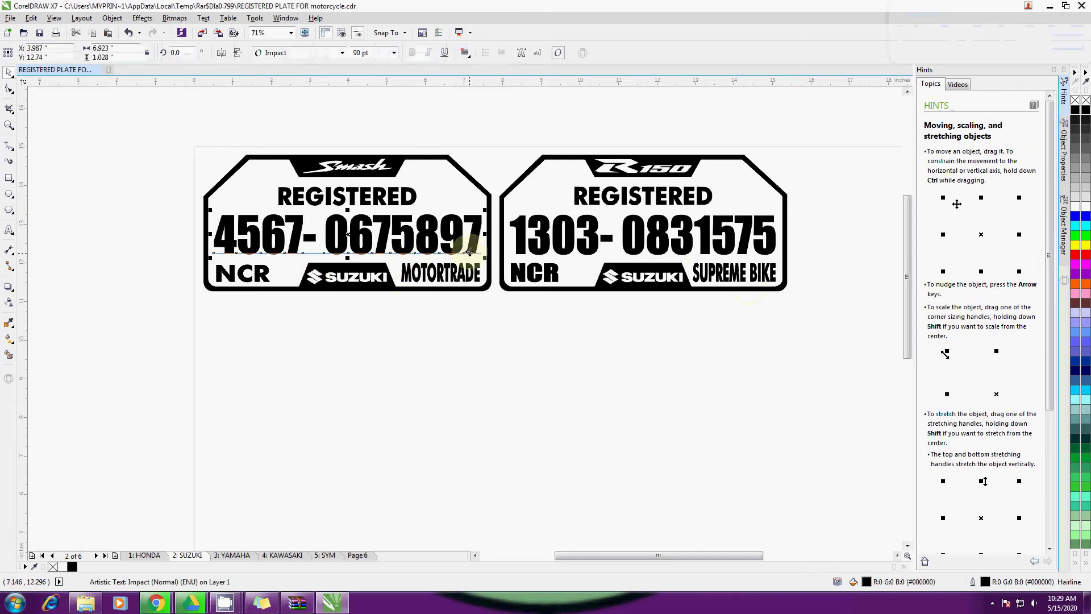
{"action": "double_click", "coordinate": [444, 276]}
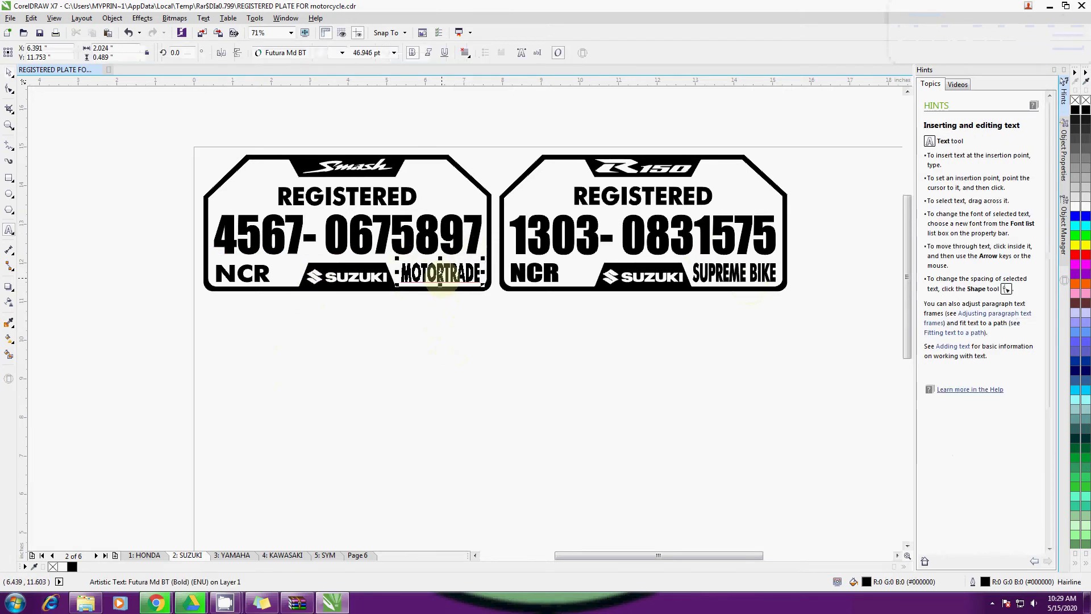
{"action": "double_click", "coordinate": [446, 276]}
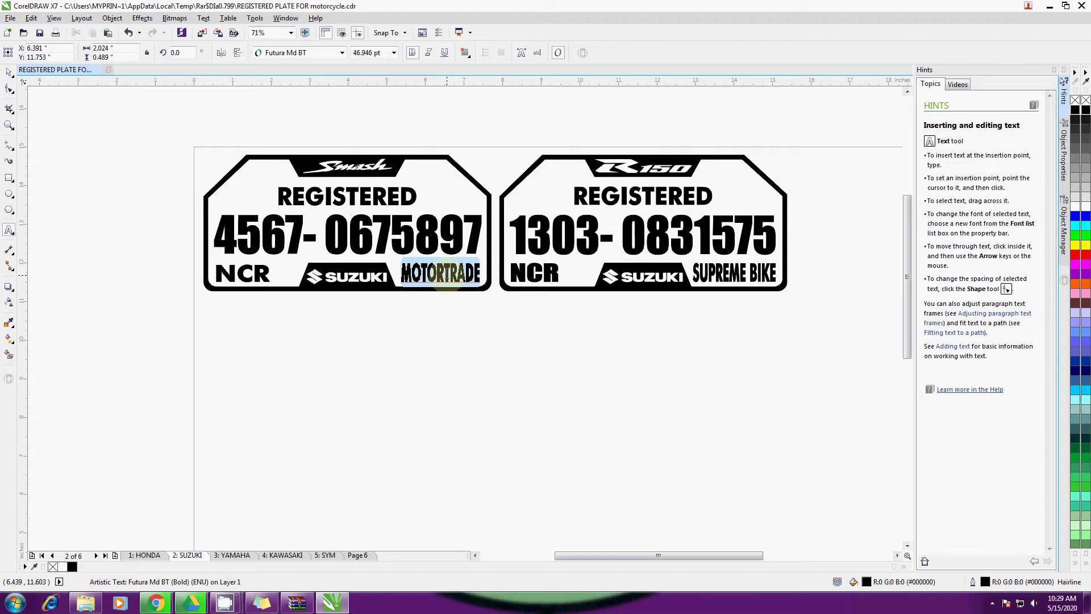
{"action": "type", "text": "SKYGO"}
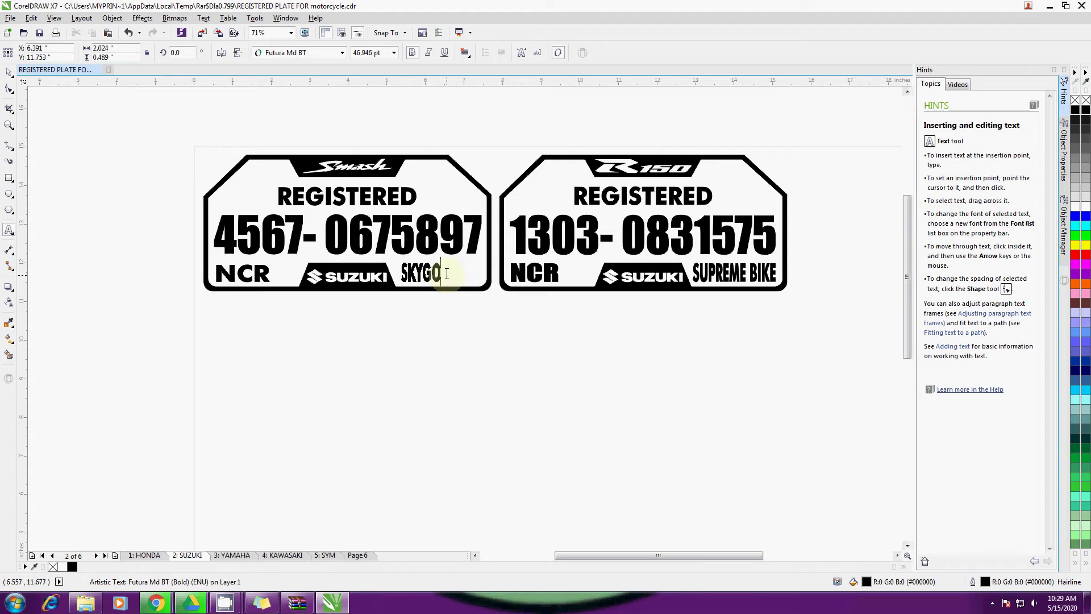
{"action": "key", "text": "Escape"}
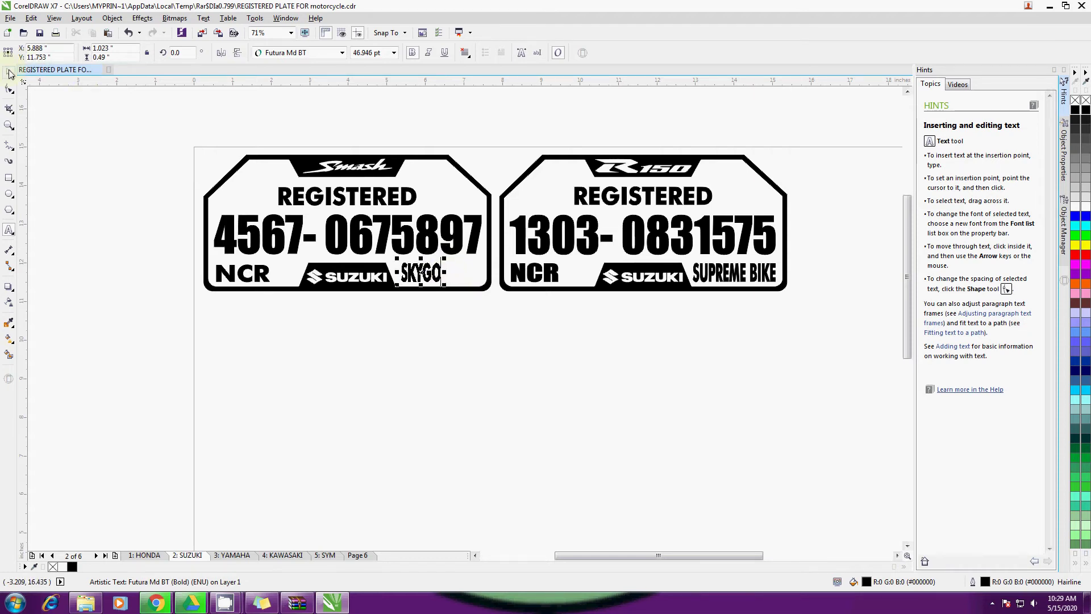
{"action": "mouse_move", "coordinate": [447, 273]}
{"action": "left_mouse_down"}
{"action": "mouse_move", "coordinate": [478, 273]}
{"action": "mouse_move", "coordinate": [444, 274]}
{"action": "left_mouse_up"}
{"action": "left_click", "coordinate": [79, 139]}
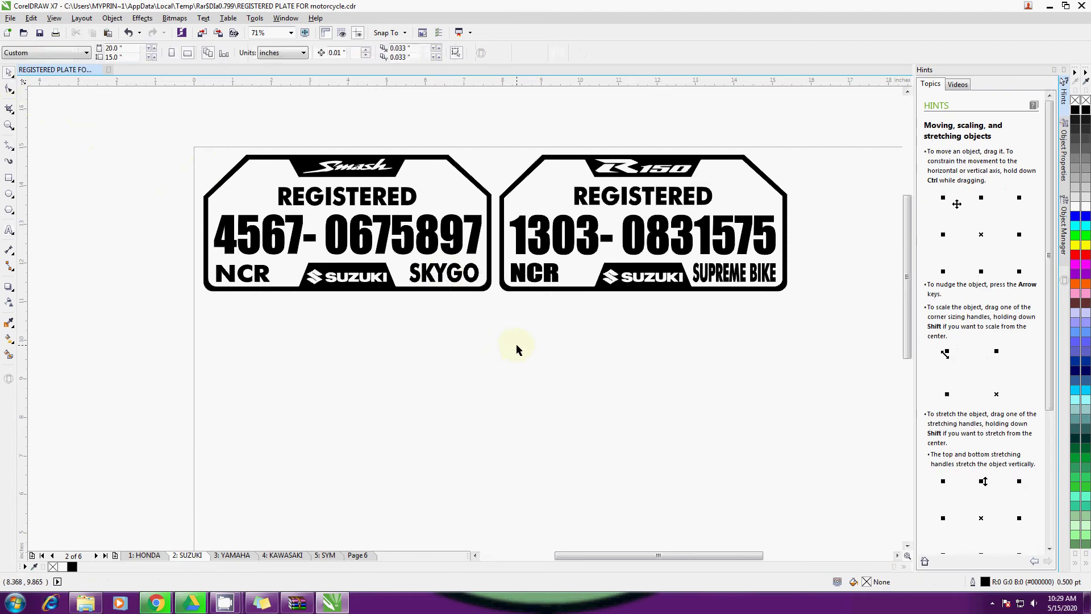
{"action": "left_click", "coordinate": [244, 273]}
{"action": "left_click", "coordinate": [343, 367]}
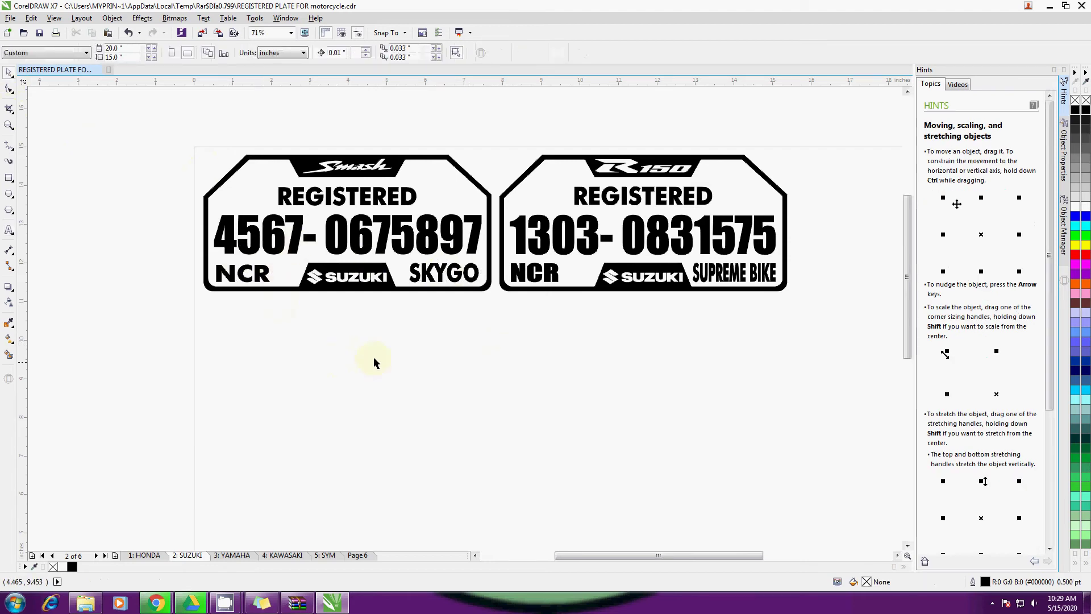
- Undo the widening and the SKYGO text edit on the Smash plate, then clear the selection
{"action": "left_click", "coordinate": [126, 34]}
{"action": "left_click", "coordinate": [127, 33]}
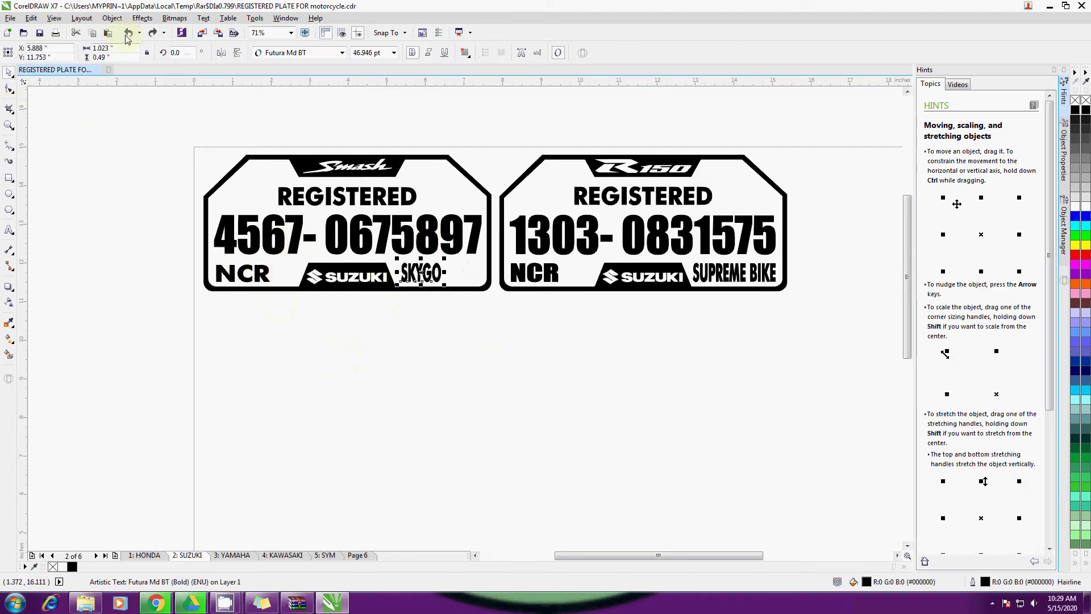
{"action": "left_click", "coordinate": [126, 33]}
{"action": "left_click", "coordinate": [127, 33]}
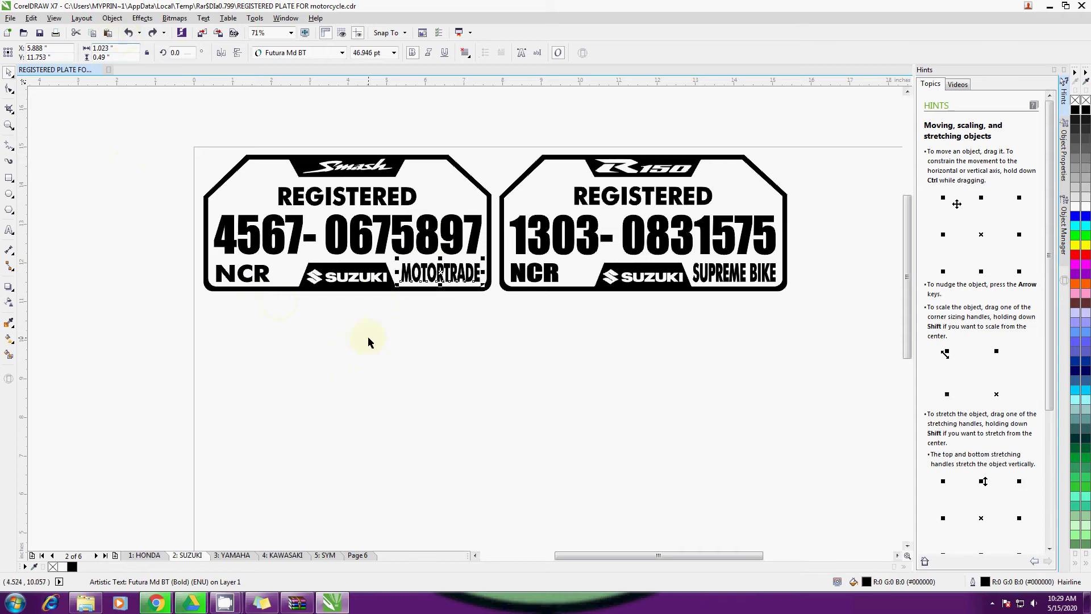
{"action": "left_click", "coordinate": [390, 351]}
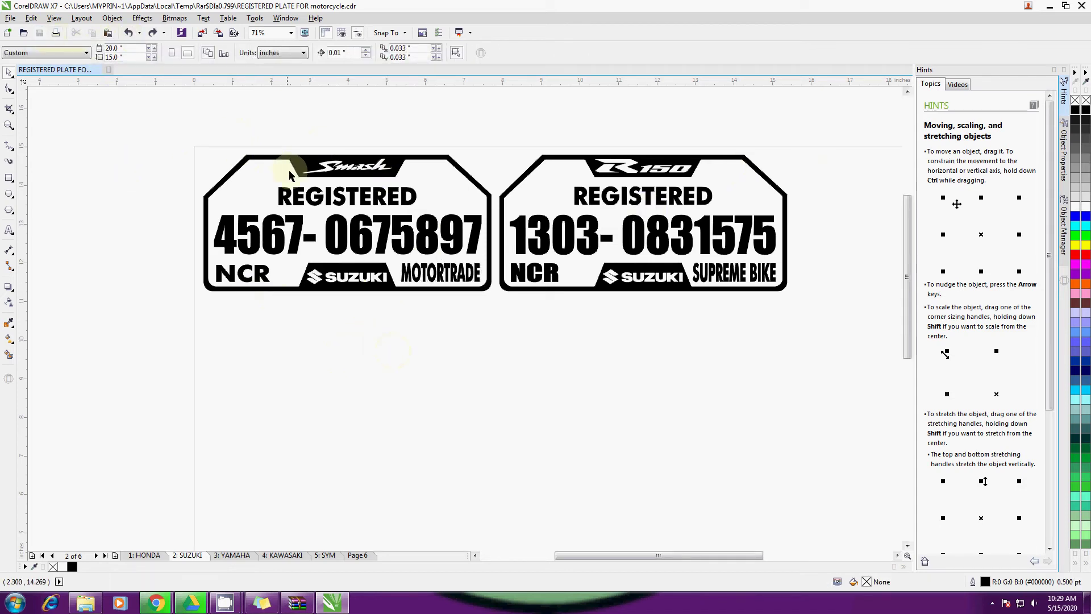
- Save the plate file, then select the R150 plate and clear the selection
{"action": "key", "text": "ctrl+s"}
{"action": "left_click", "coordinate": [591, 166]}
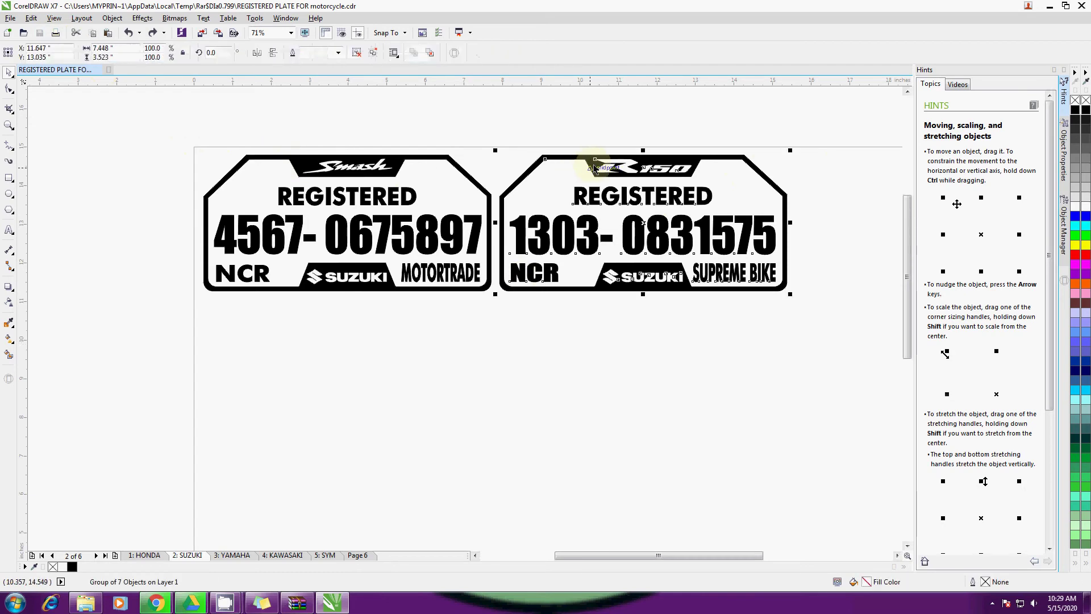
{"action": "left_click", "coordinate": [435, 408]}
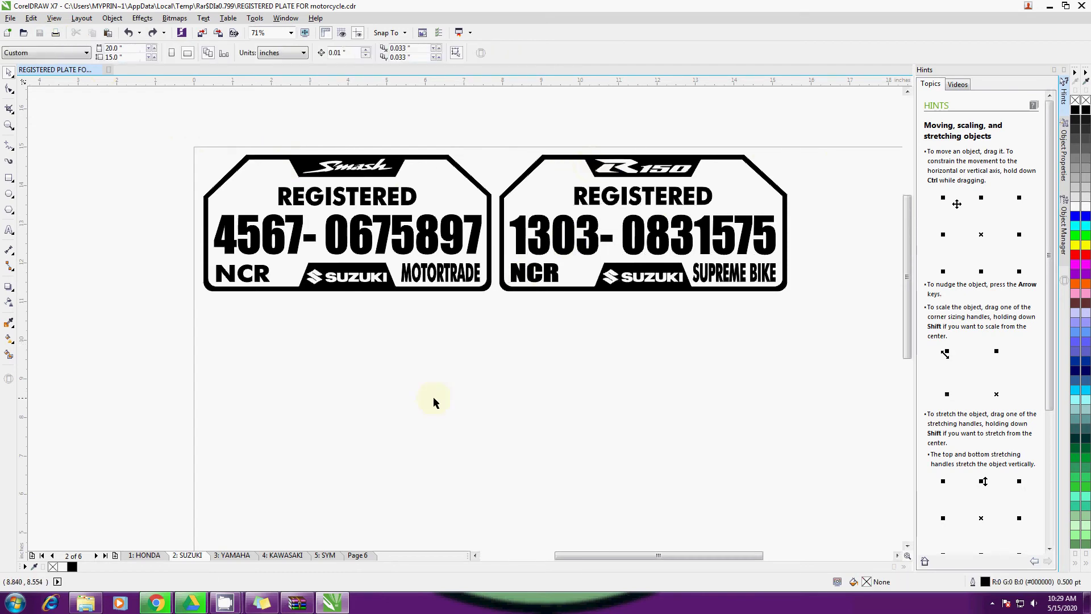
- Review the plates on the YAMAHA, KAWASAKI, SYM and HONDA pages, then return to the SUZUKI page
{"action": "left_click", "coordinate": [236, 555]}
{"action": "left_click", "coordinate": [283, 556]}
{"action": "left_click", "coordinate": [320, 556]}
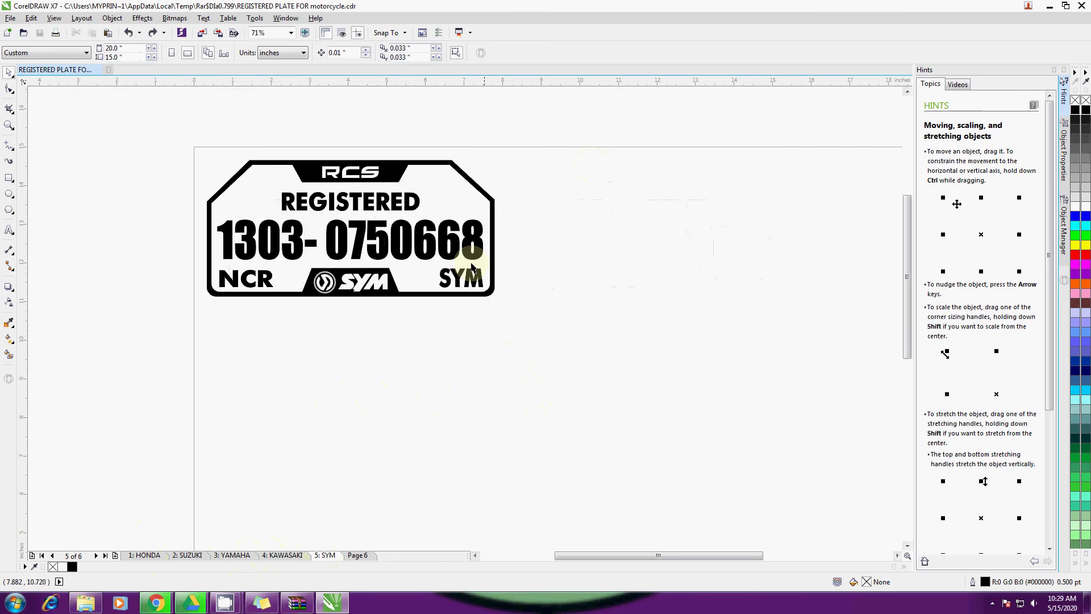
{"action": "left_click", "coordinate": [374, 178]}
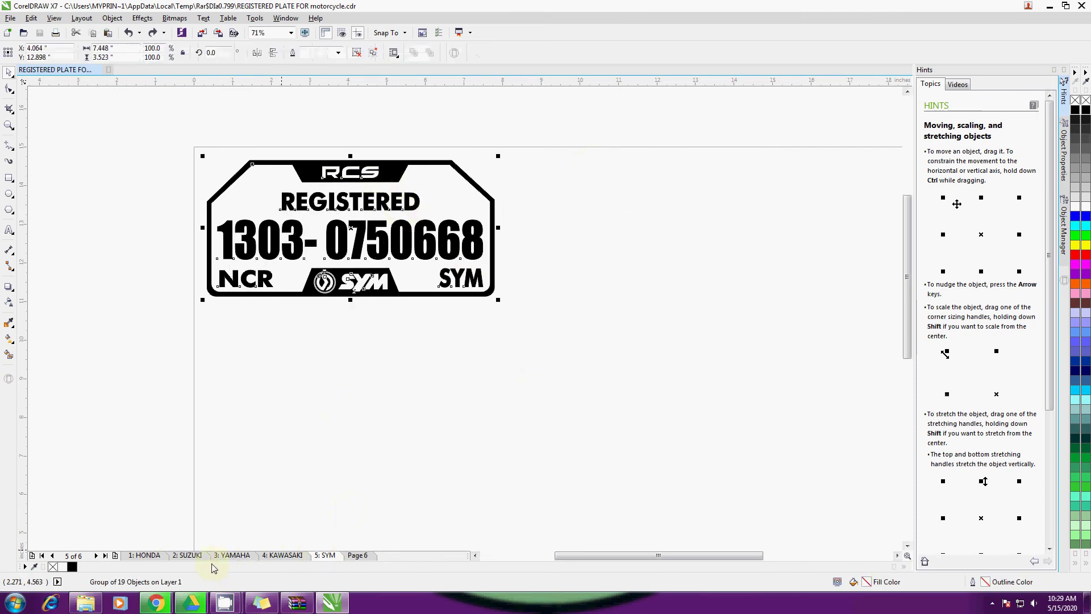
{"action": "left_click", "coordinate": [143, 555]}
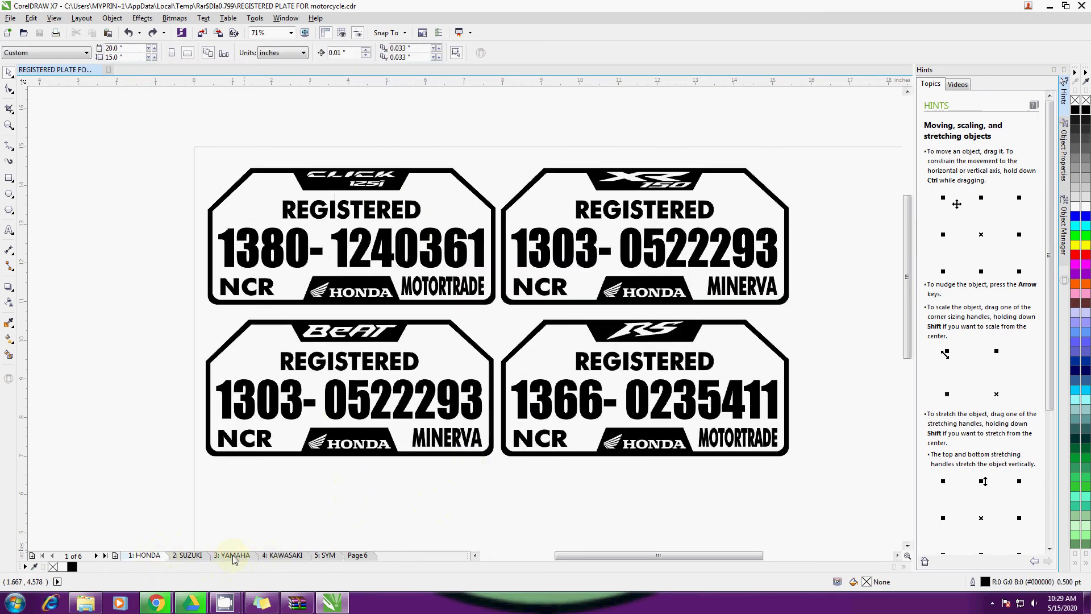
{"action": "left_click", "coordinate": [187, 556]}
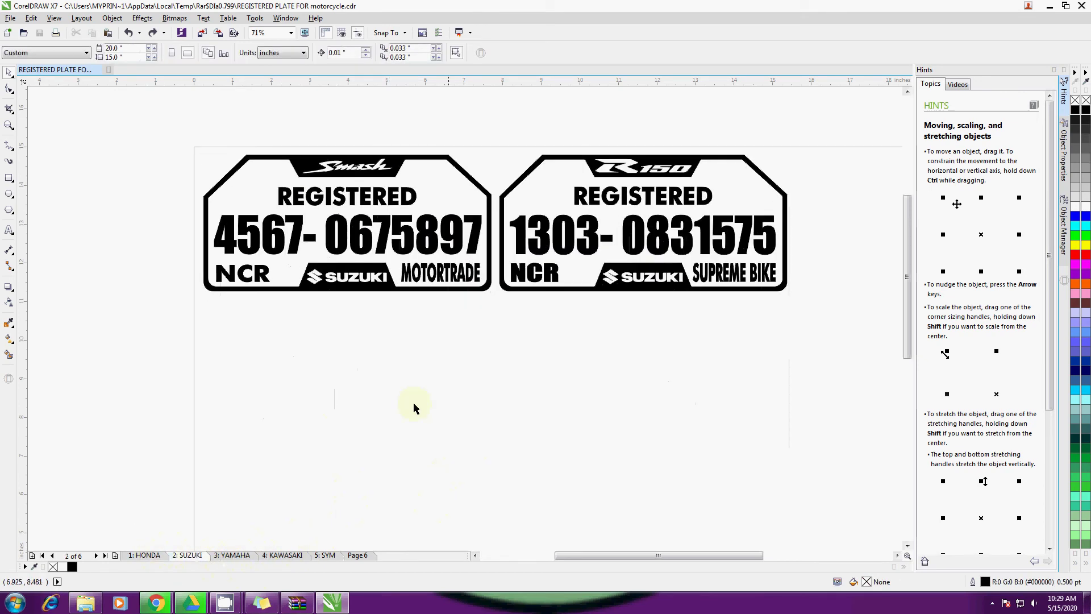
- Add a paragraph text frame about 13 by 4.3 inches below the SUZUKI plates reading YOU CAN CHANGE LOGO OF THE DESIRED MOTOR UNIT
{"action": "left_click", "coordinate": [9, 231]}
{"action": "left_click_drag", "start_coordinate": [251, 324], "coordinate": [756, 490]}
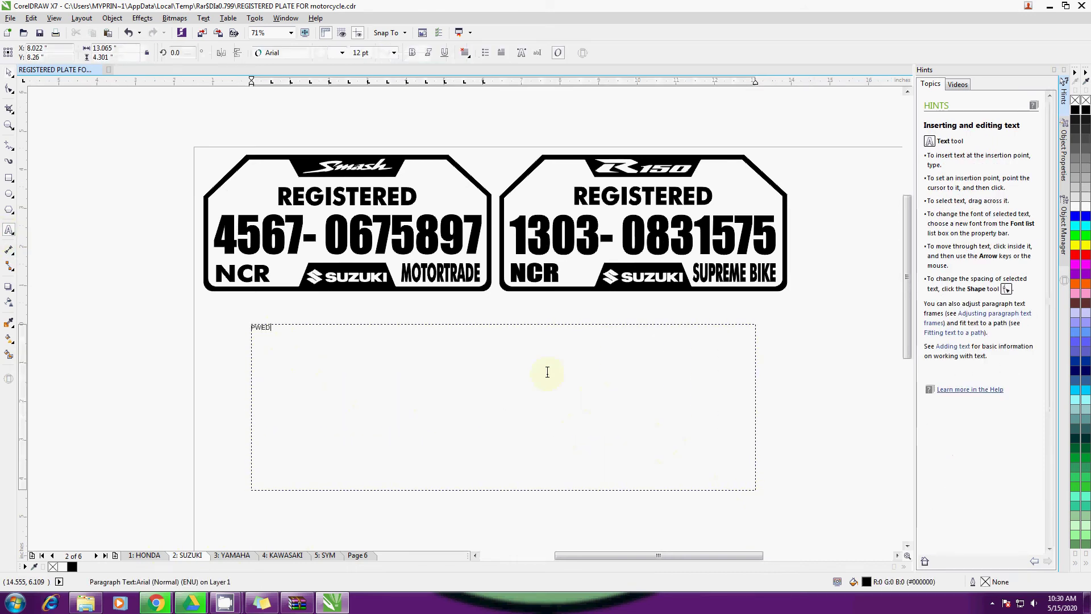
{"action": "type", "text": "PWEDE"}
{"action": "key", "text": "BackSpace"}
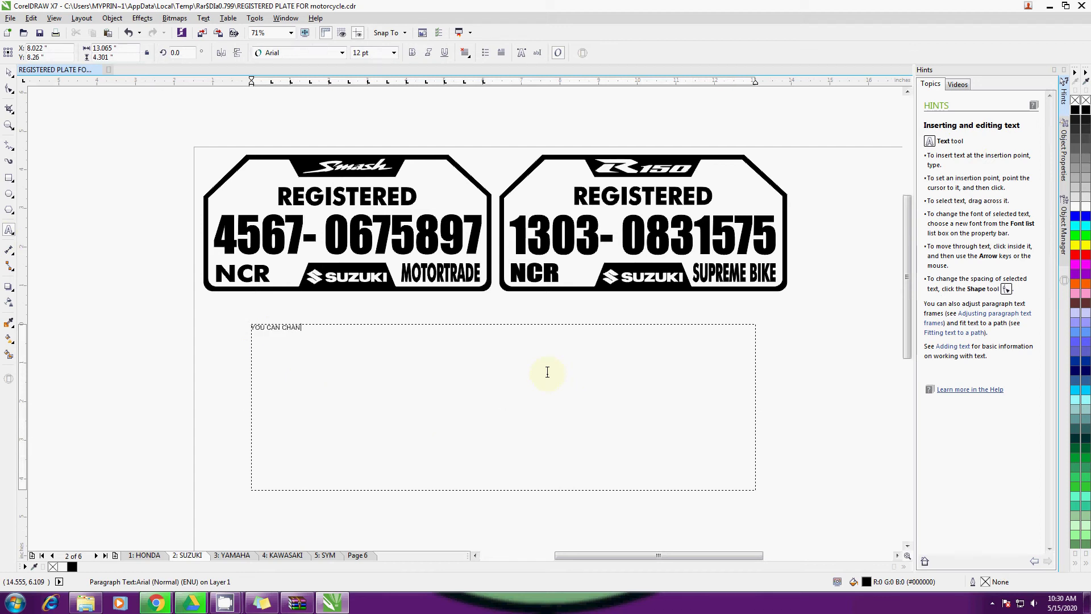
{"action": "type", "text": "LOGO OF THE DESIRE"}
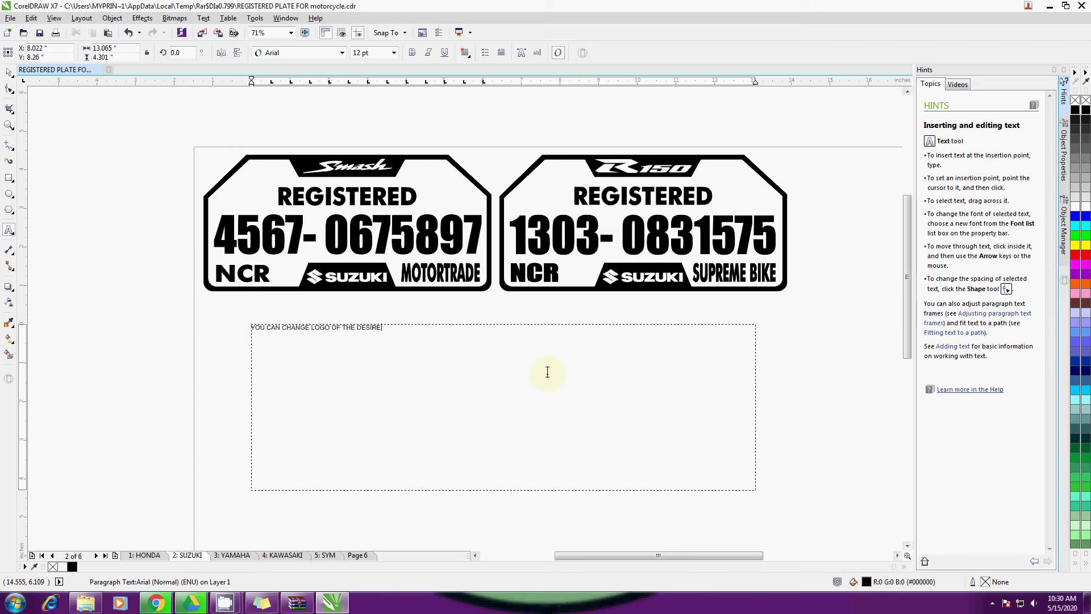
{"action": "type", "text": "D MOTOR UNIT"}
- Convert the note below the plates to artistic text and enlarge it to about 13.4 inches wide
{"action": "left_click", "coordinate": [7, 73]}
{"action": "right_click", "coordinate": [511, 412]}
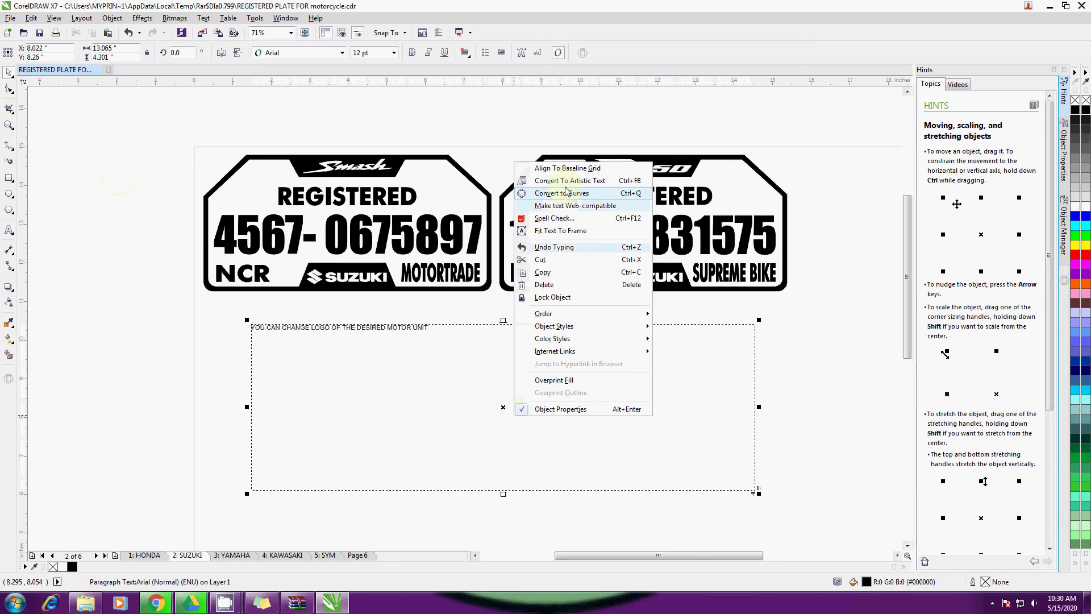
{"action": "left_click", "coordinate": [545, 180]}
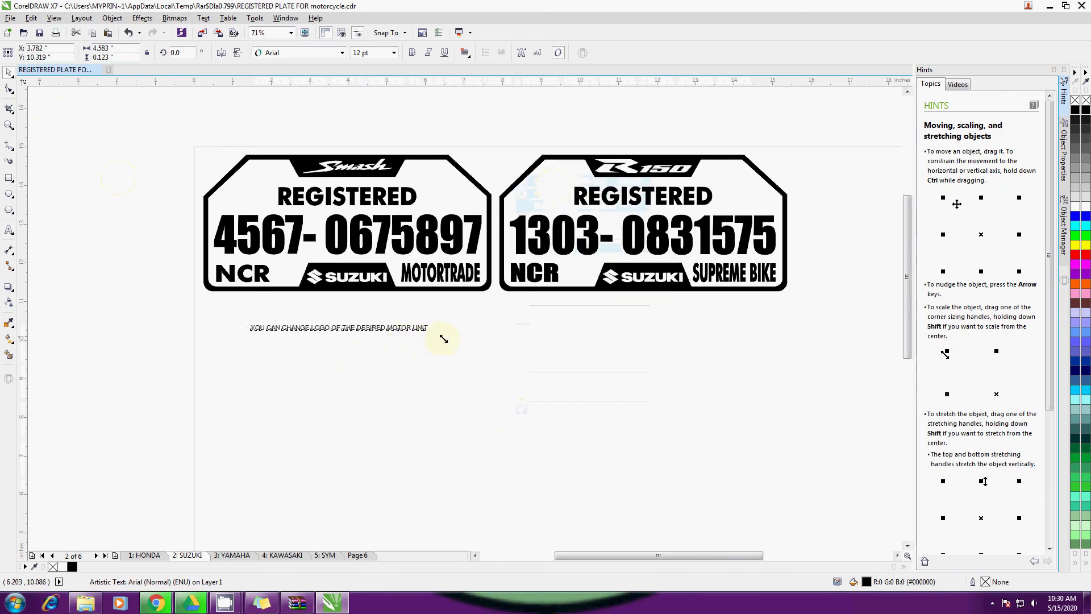
{"action": "left_click_drag", "start_coordinate": [444, 339], "coordinate": [765, 424]}
{"action": "left_click", "coordinate": [614, 424]}
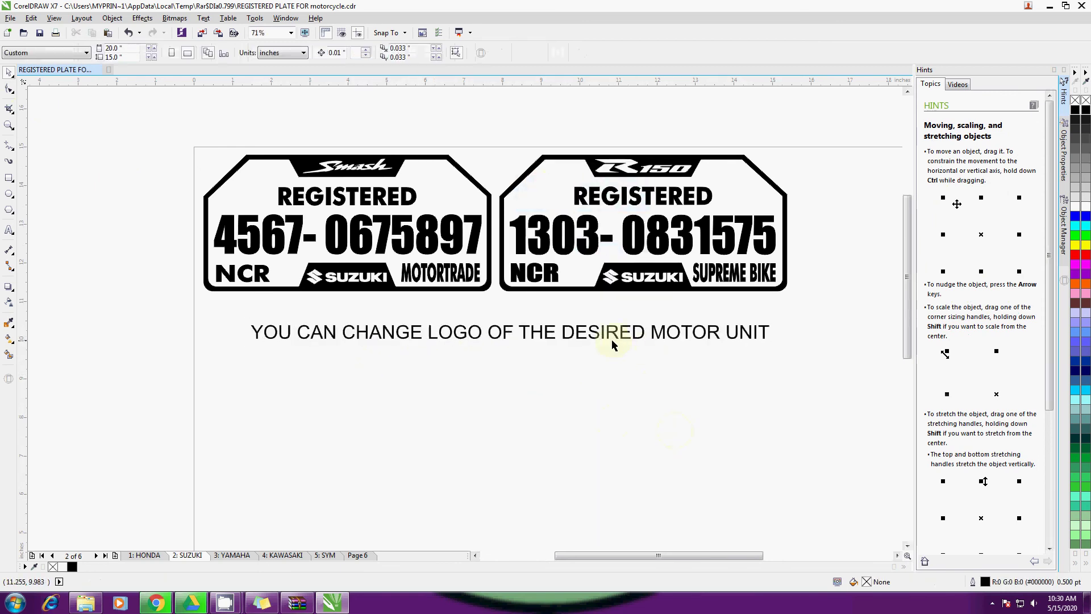
- Move the Smash logo up off its black banner, and undo the move
{"action": "left_click", "coordinate": [366, 167]}
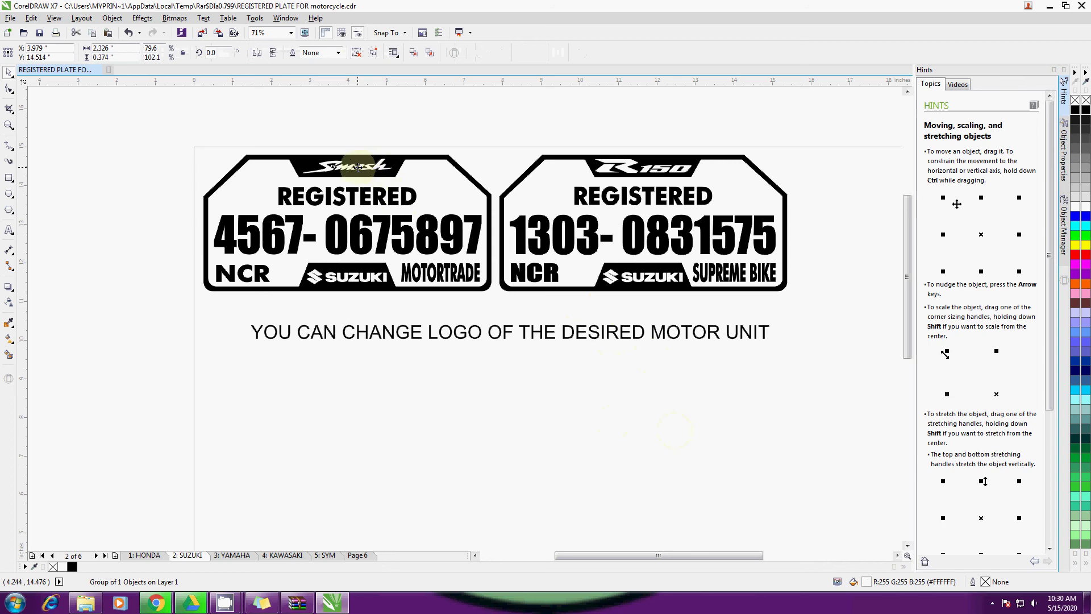
{"action": "left_click_drag", "start_coordinate": [358, 166], "coordinate": [360, 136]}
{"action": "left_click", "coordinate": [128, 33]}
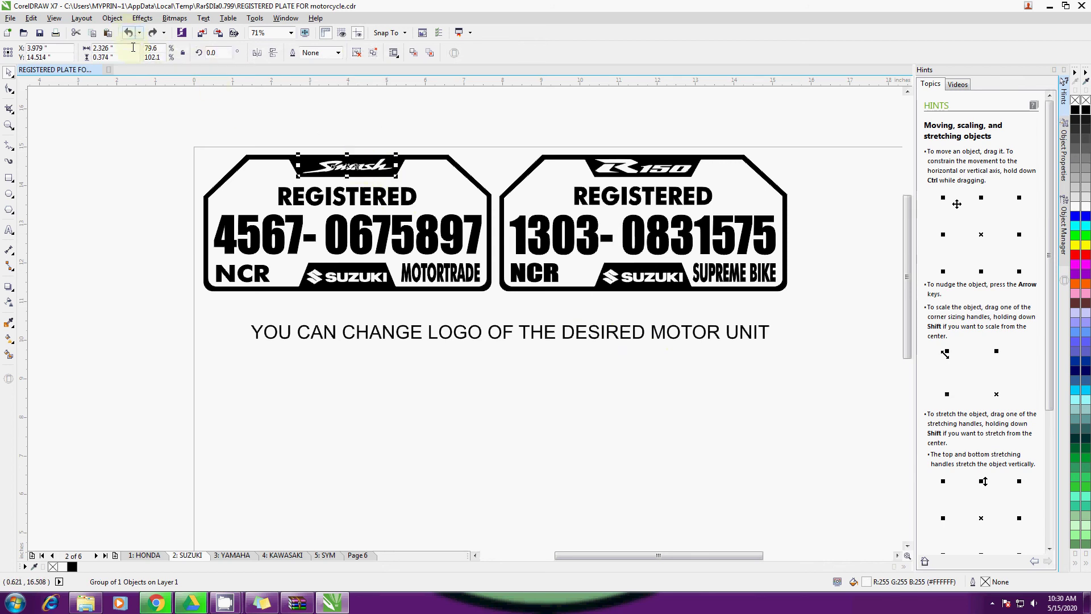
- Delete the note about changing the logo from below the SUZUKI plates
{"action": "left_click", "coordinate": [676, 427]}
{"action": "left_click", "coordinate": [765, 338]}
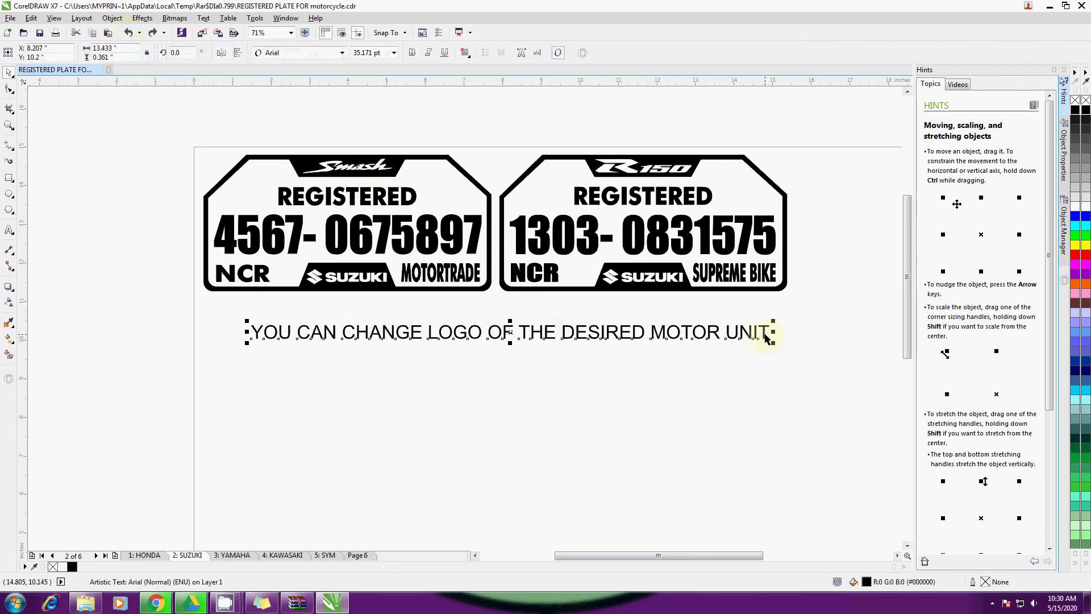
{"action": "key", "text": "Delete"}
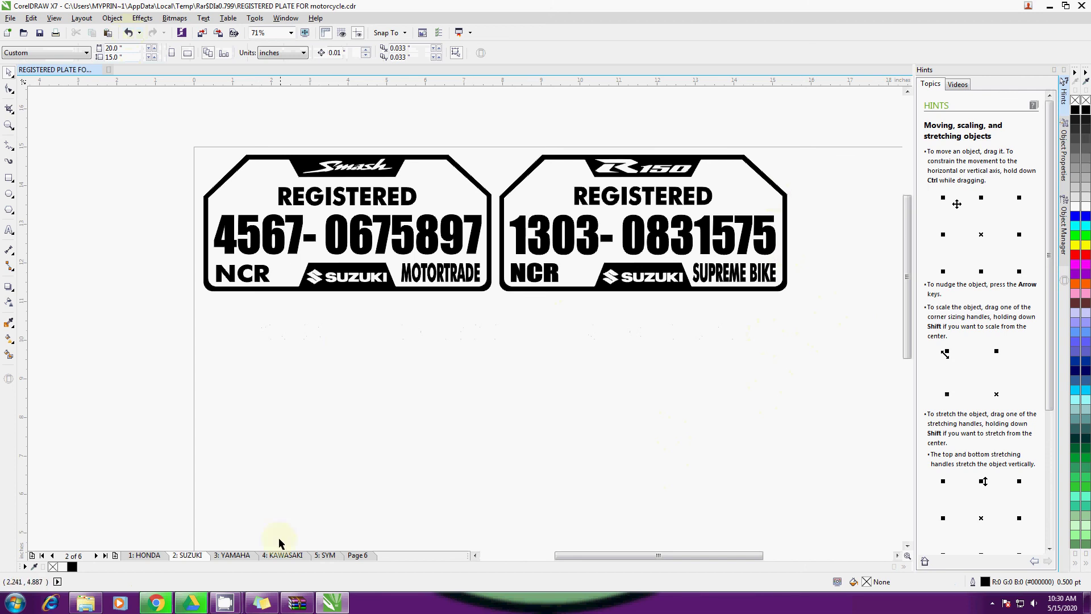
- Look once more through the YAMAHA, KAWASAKI and SYM plate pages
{"action": "left_click", "coordinate": [247, 556]}
{"action": "left_click", "coordinate": [283, 555]}
{"action": "left_click", "coordinate": [325, 556]}
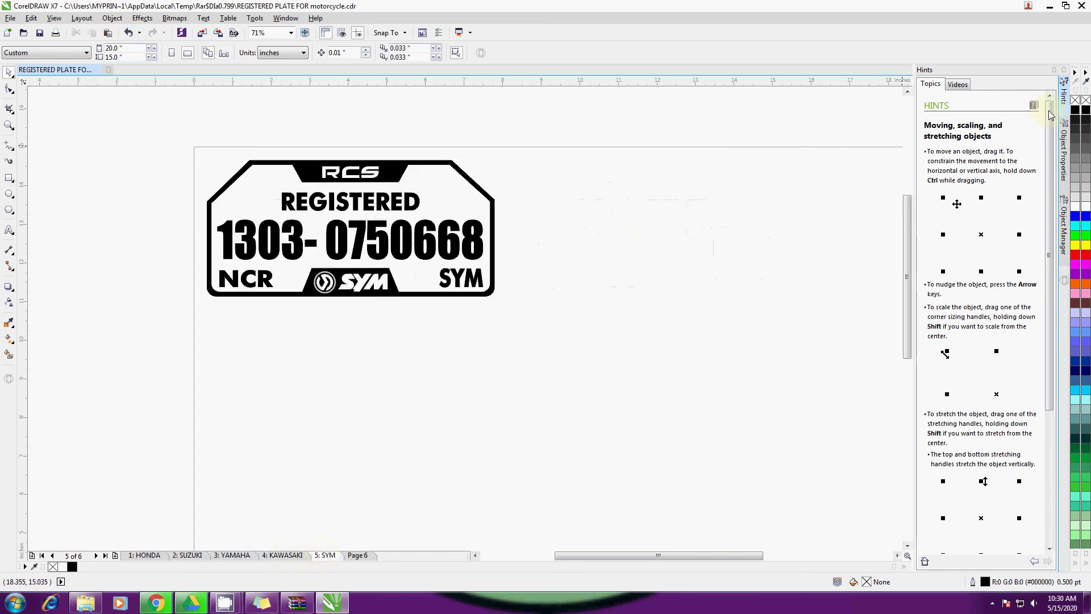
- Close CorelDRAW without saving the latest changes, and update the modified plate file in its archive
{"action": "left_click", "coordinate": [1081, 7]}
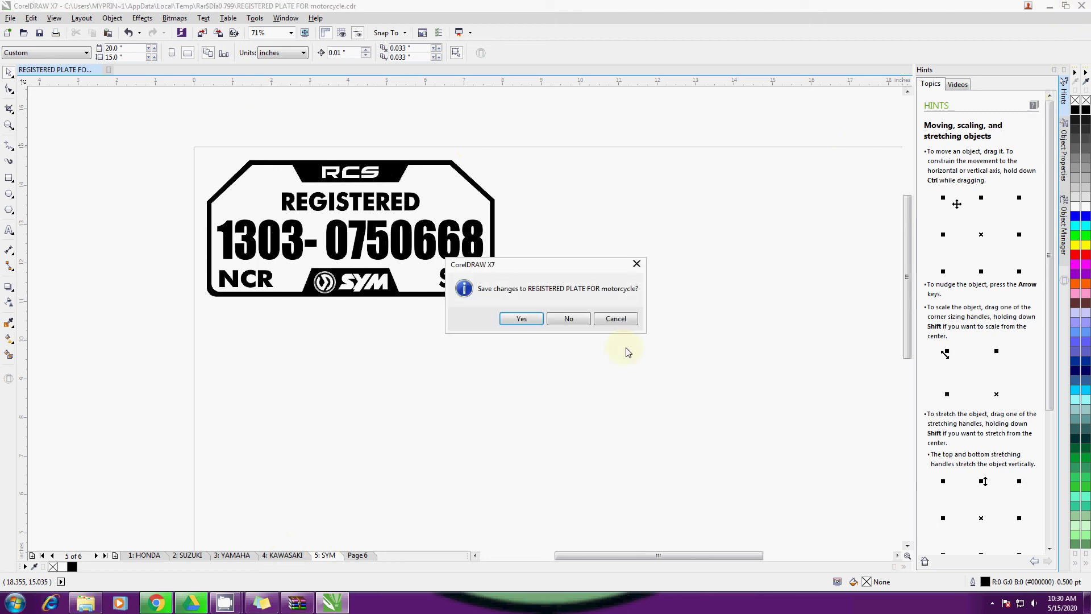
{"action": "left_click", "coordinate": [566, 320]}
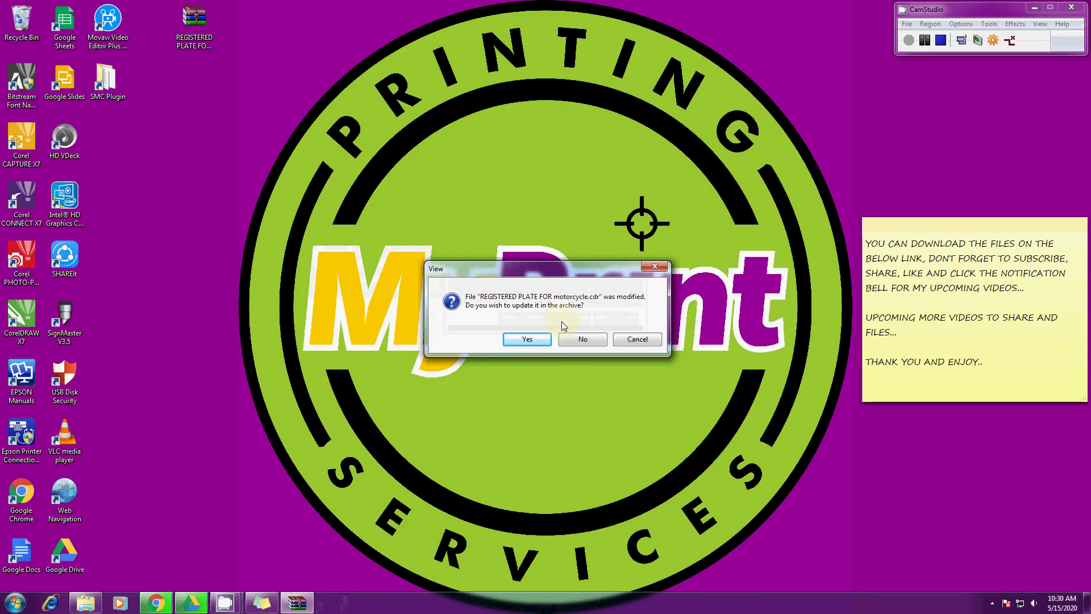
{"action": "left_click", "coordinate": [517, 340]}
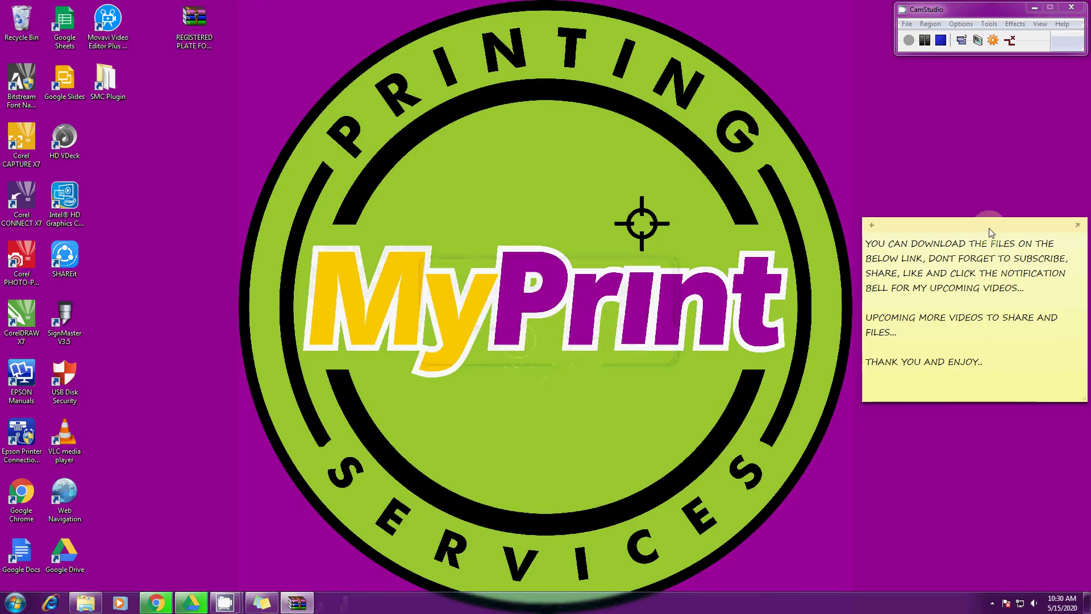
- Bring the desktop sticky note over the MyPrint logo, enlarge it and highlight its whole message for reading
{"action": "left_click_drag", "start_coordinate": [990, 229], "coordinate": [407, 79]}
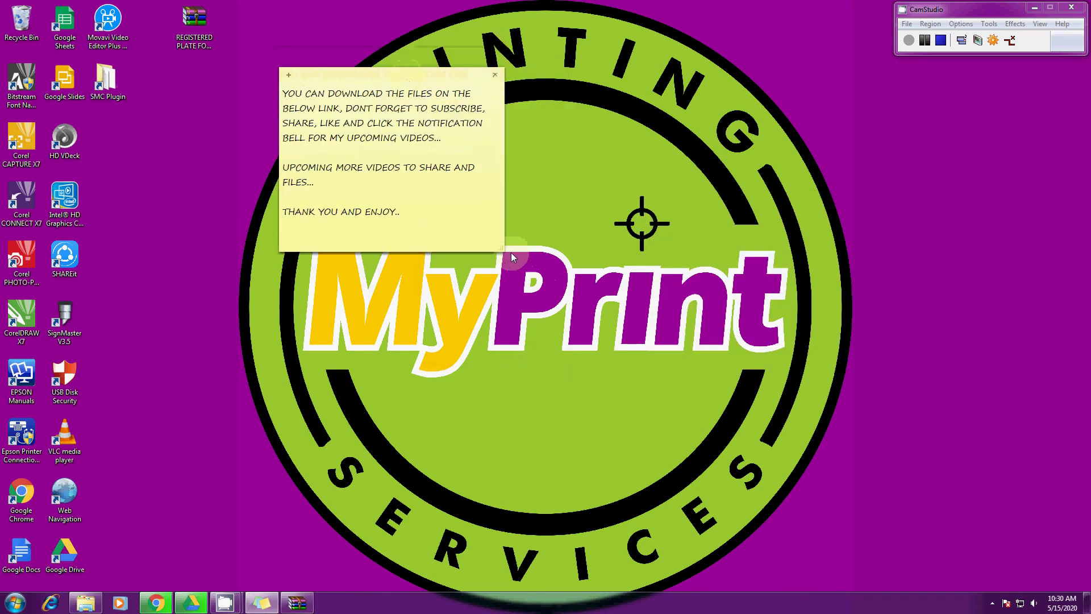
{"action": "left_click_drag", "start_coordinate": [504, 249], "coordinate": [808, 411]}
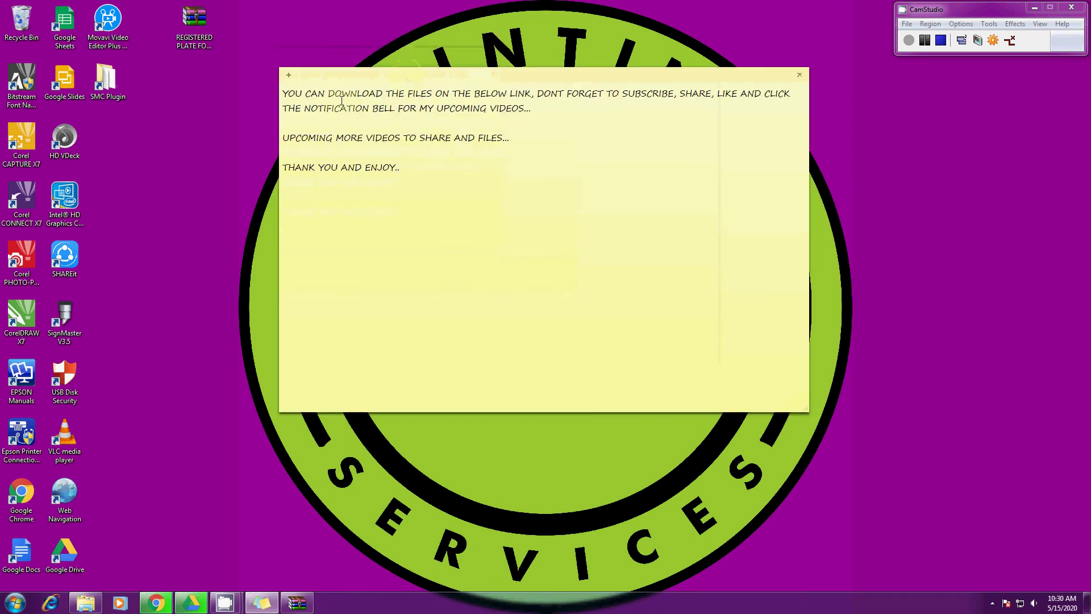
{"action": "left_click", "coordinate": [283, 92]}
{"action": "left_click_drag", "start_coordinate": [283, 93], "coordinate": [746, 182]}
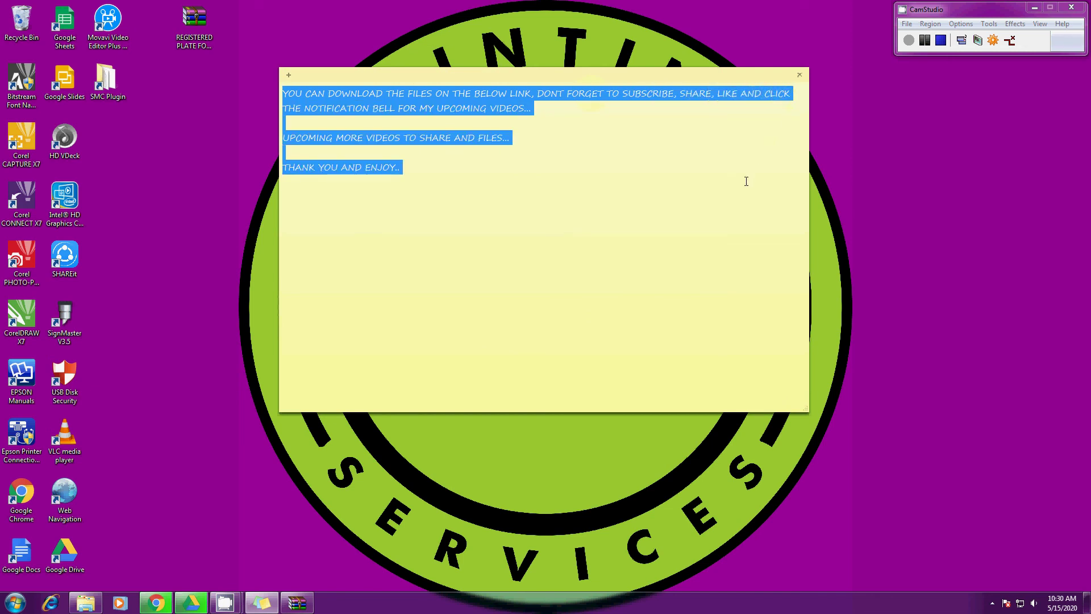
{"action": "left_click", "coordinate": [652, 279]}
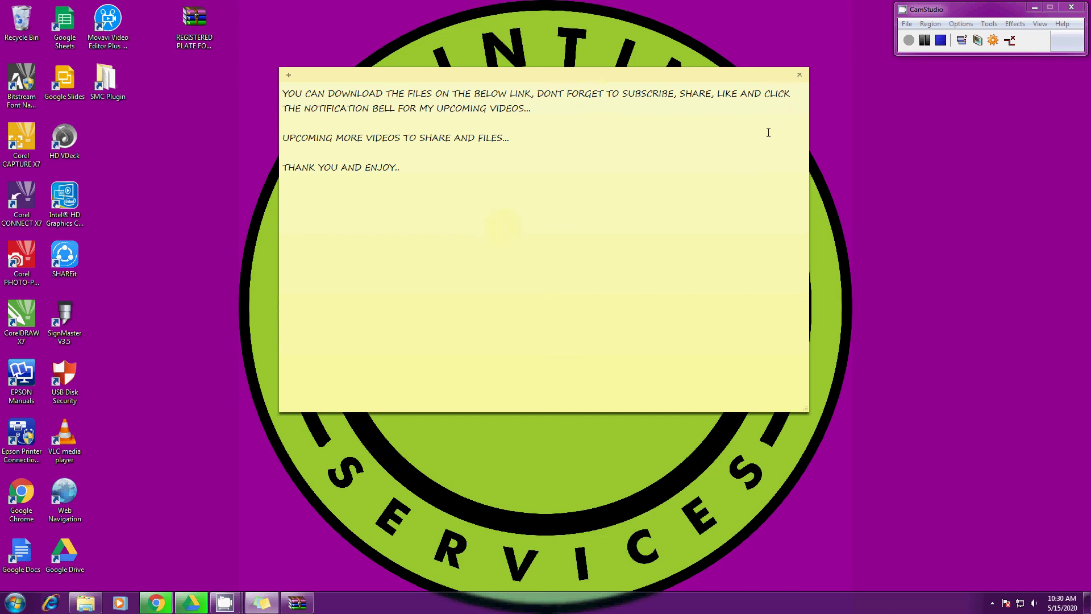
- Shrink the sticky note to fit its message and place it just below the CamStudio window
{"action": "left_click_drag", "start_coordinate": [807, 409], "coordinate": [491, 257]}
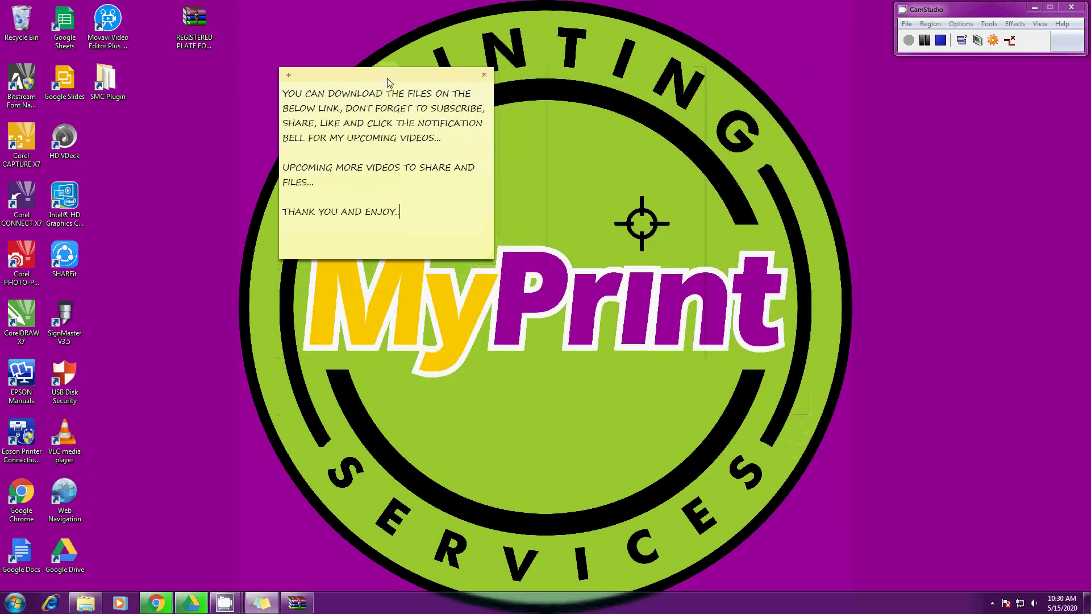
{"action": "left_click_drag", "start_coordinate": [389, 79], "coordinate": [977, 82]}
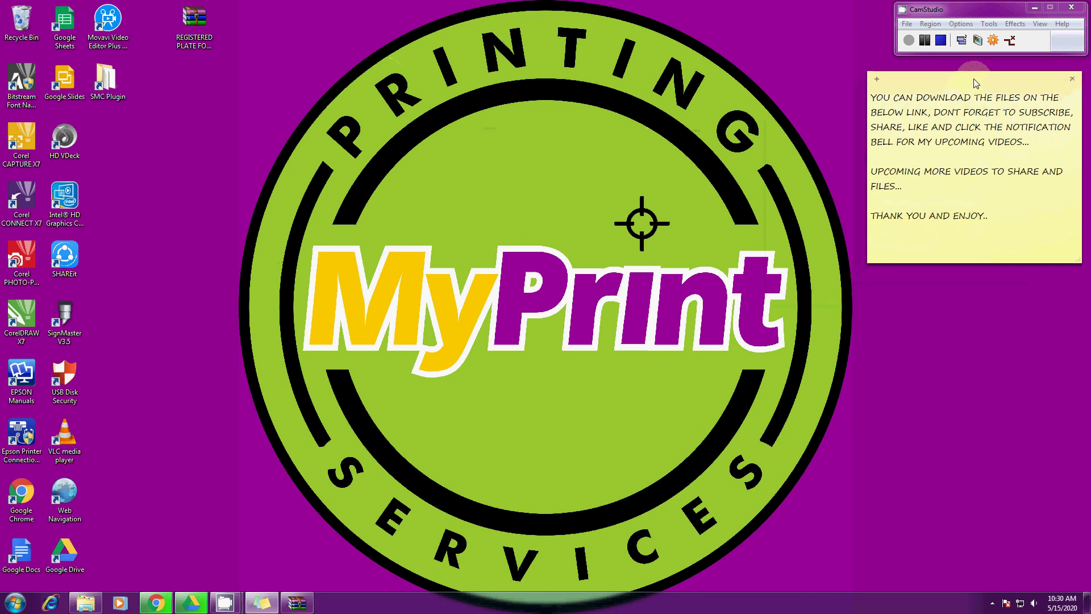